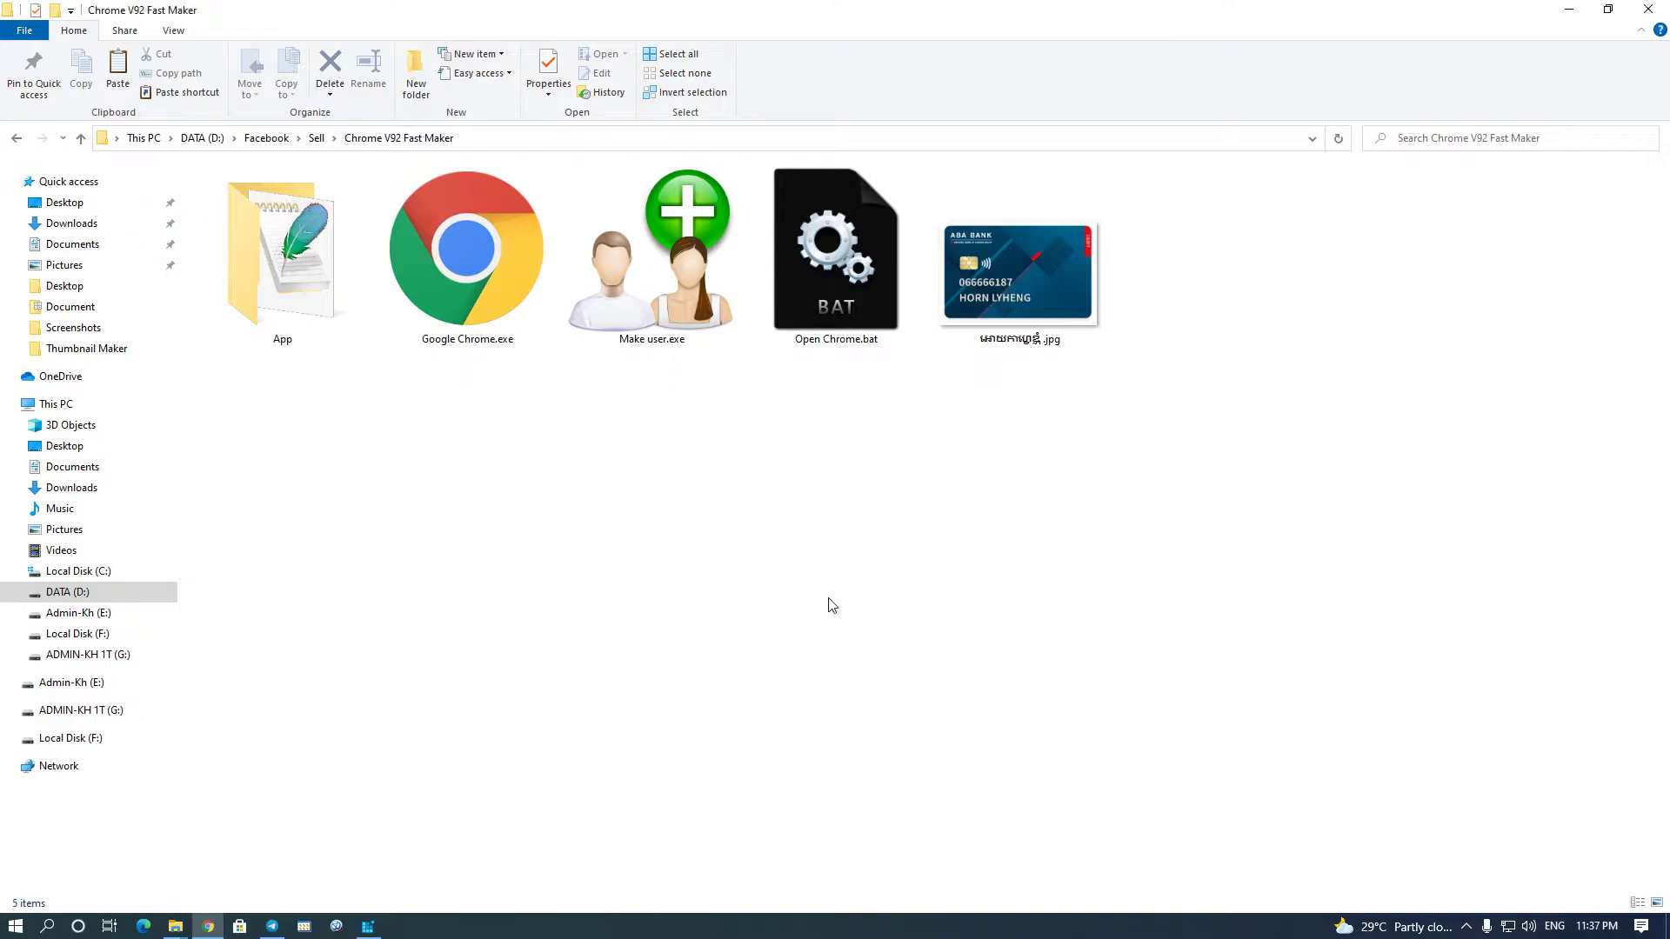
pyautogui.scroll(1, 851, 566)
pyautogui.scroll(1, 853, 567)
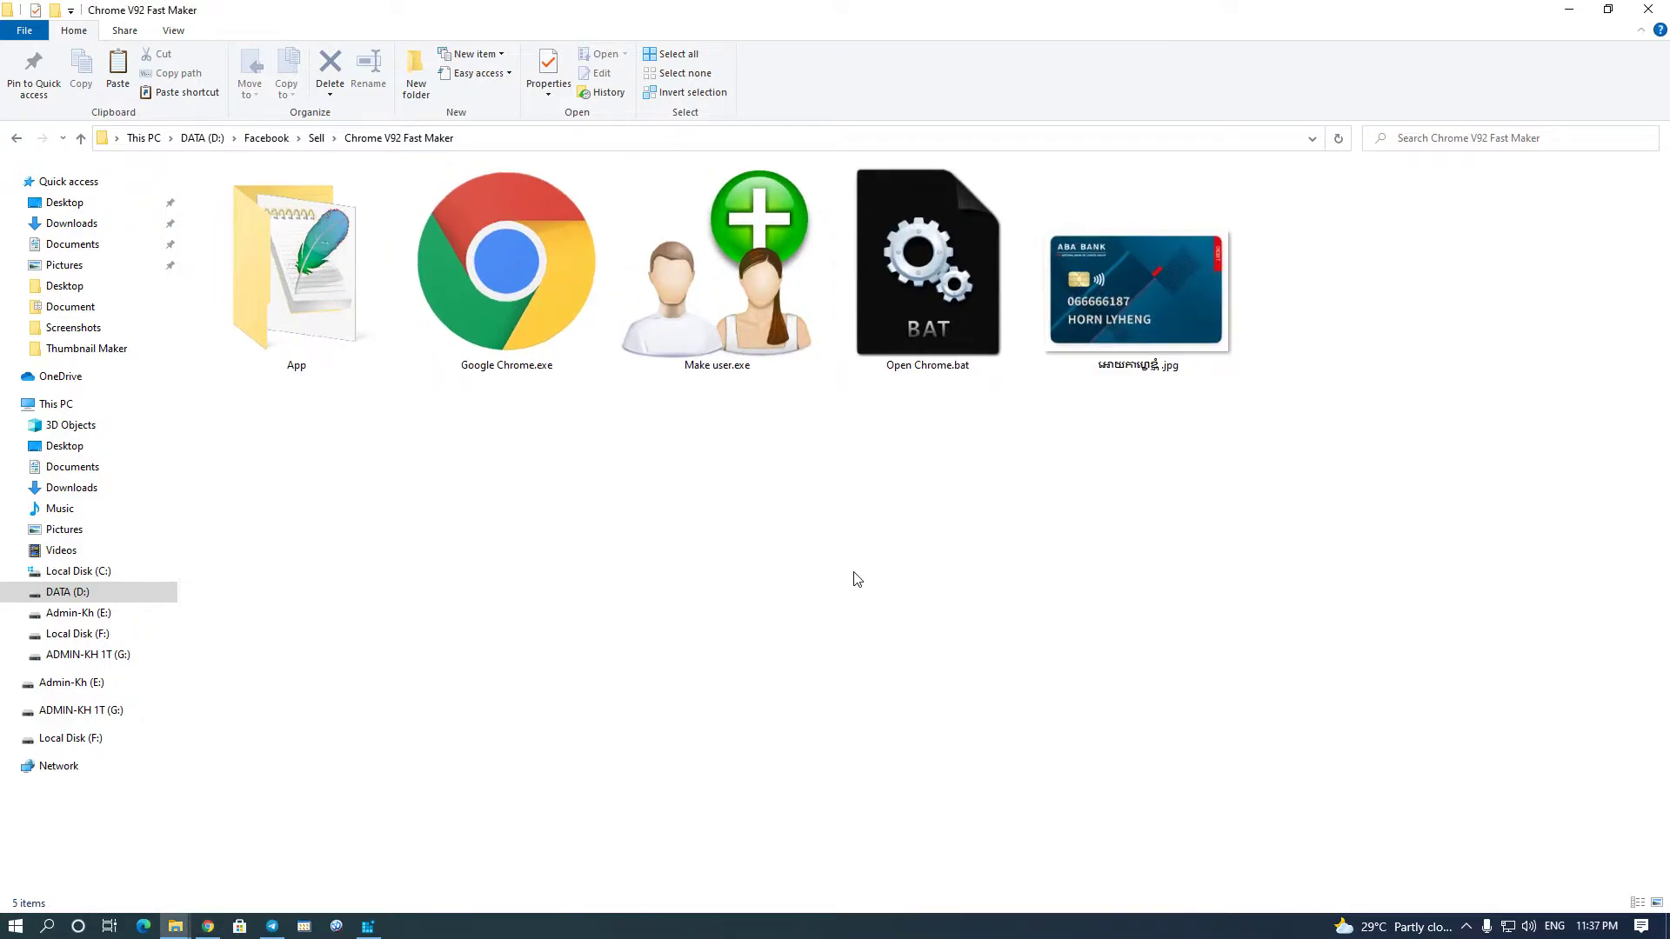
pyautogui.scroll(1, 859, 579)
pyautogui.moveTo(275, 515); pyautogui.dragTo(1536, 261)
pyautogui.click(1208, 606)
pyautogui.click(474, 374)
pyautogui.click(766, 302)
pyautogui.rightClick(765, 302)
pyautogui.click(551, 417)
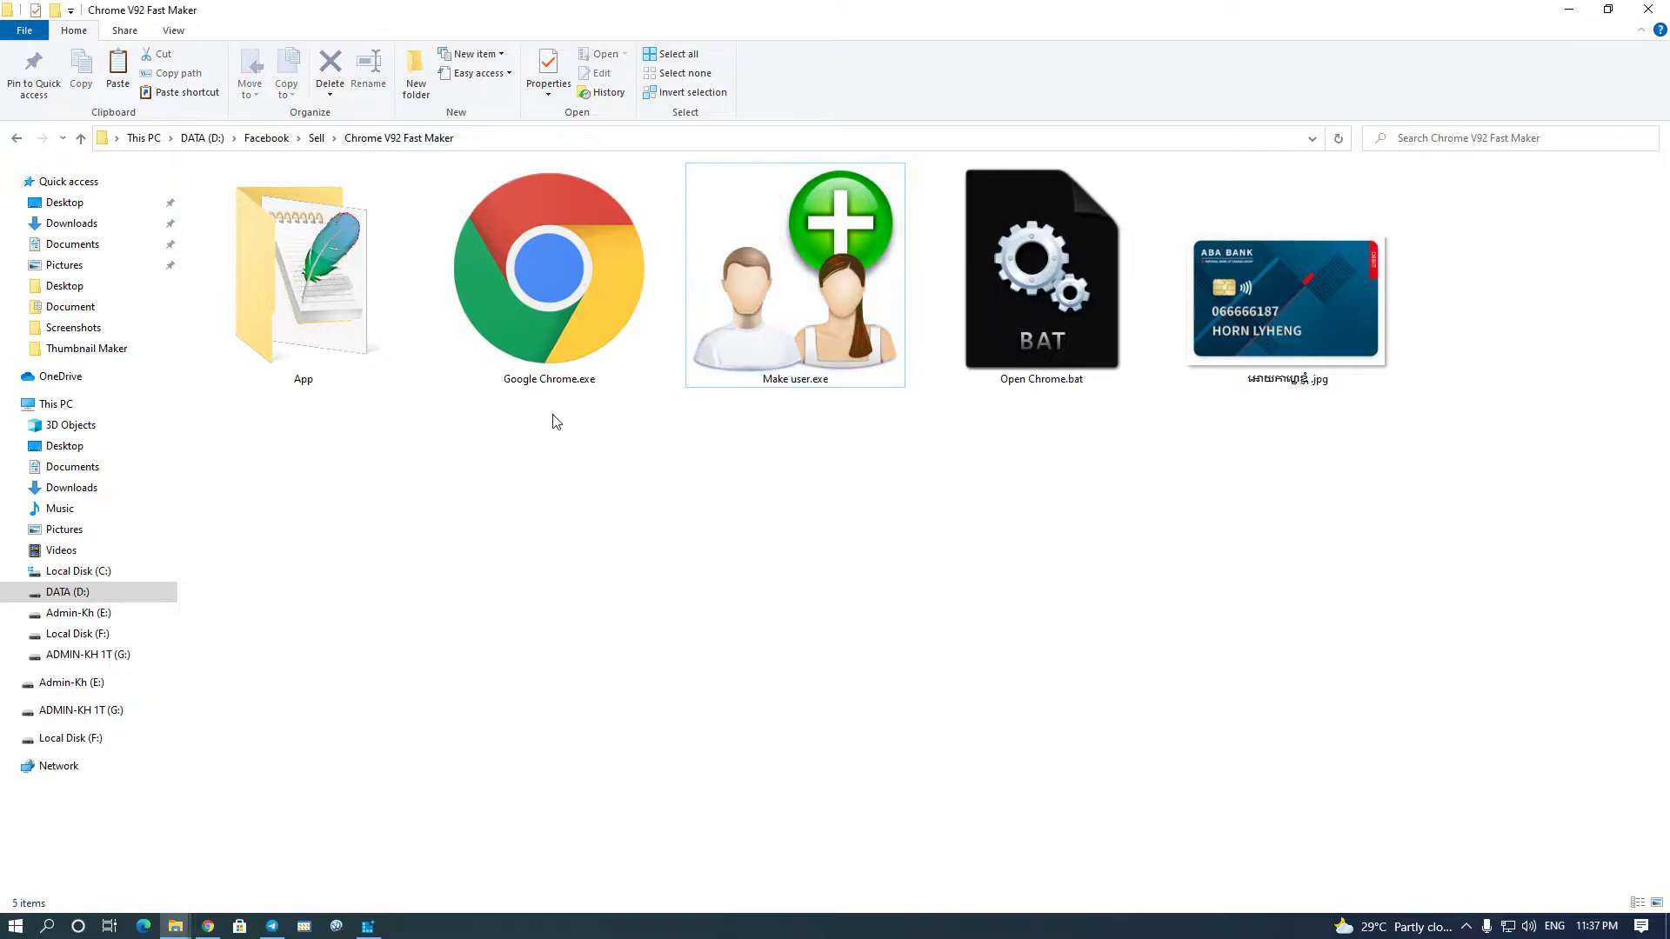
# - Launch Google Chrome.exe for the first time, remove the IDM Integration Module extension, and close the browser
pyautogui.click(551, 310)
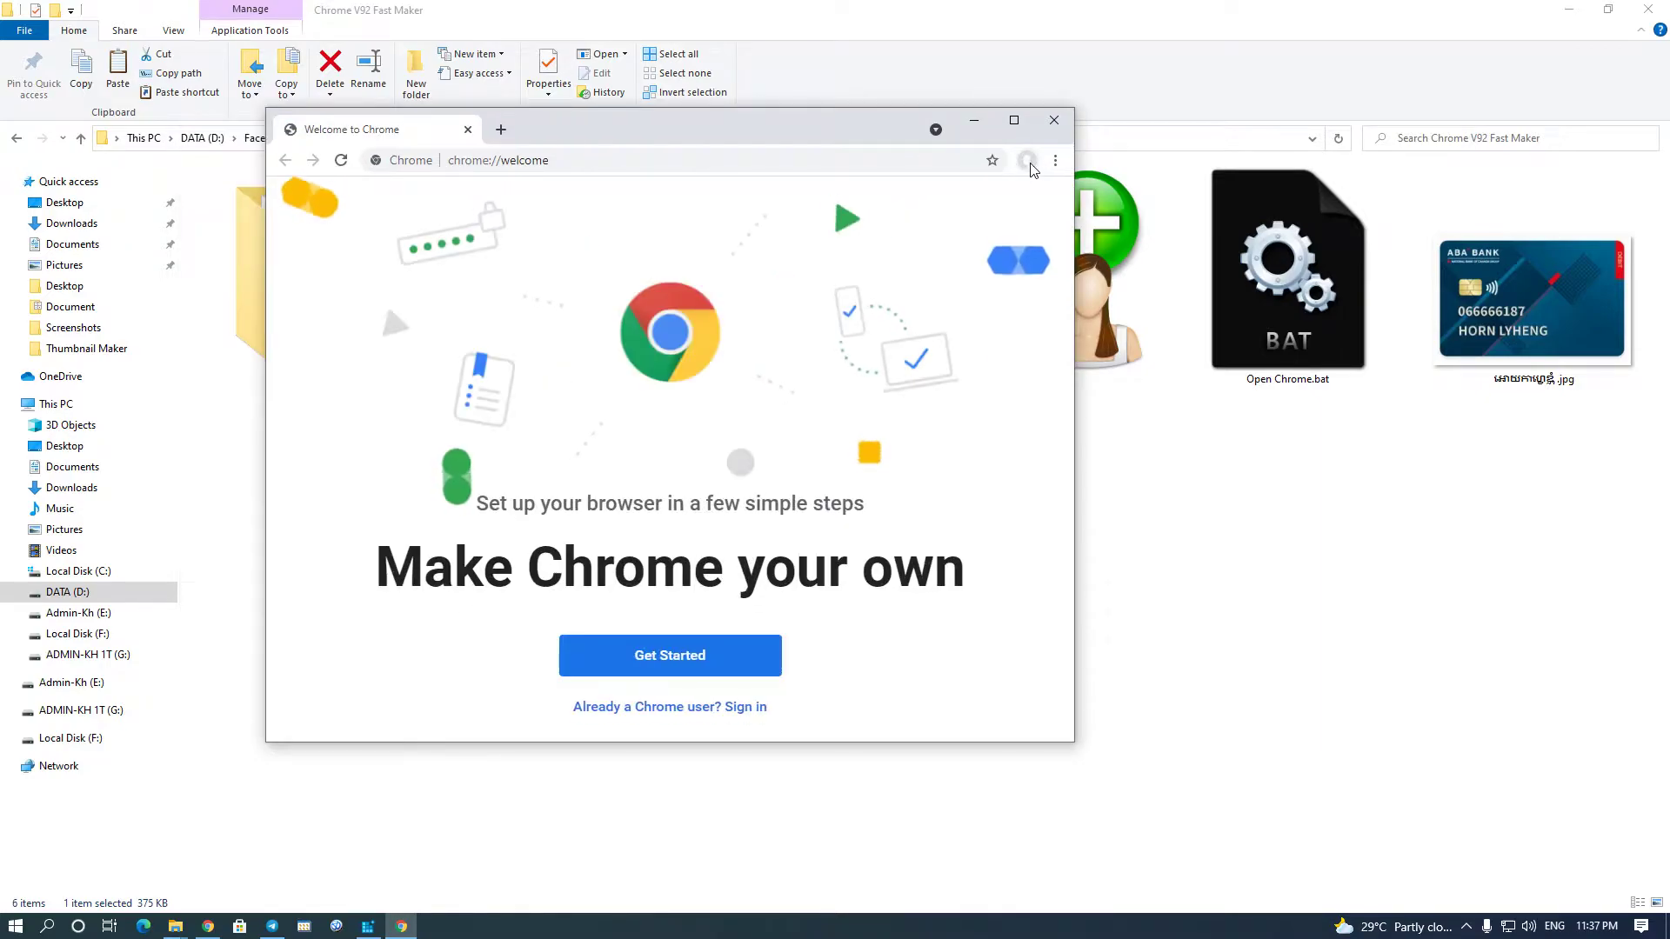
pyautogui.click(1028, 162)
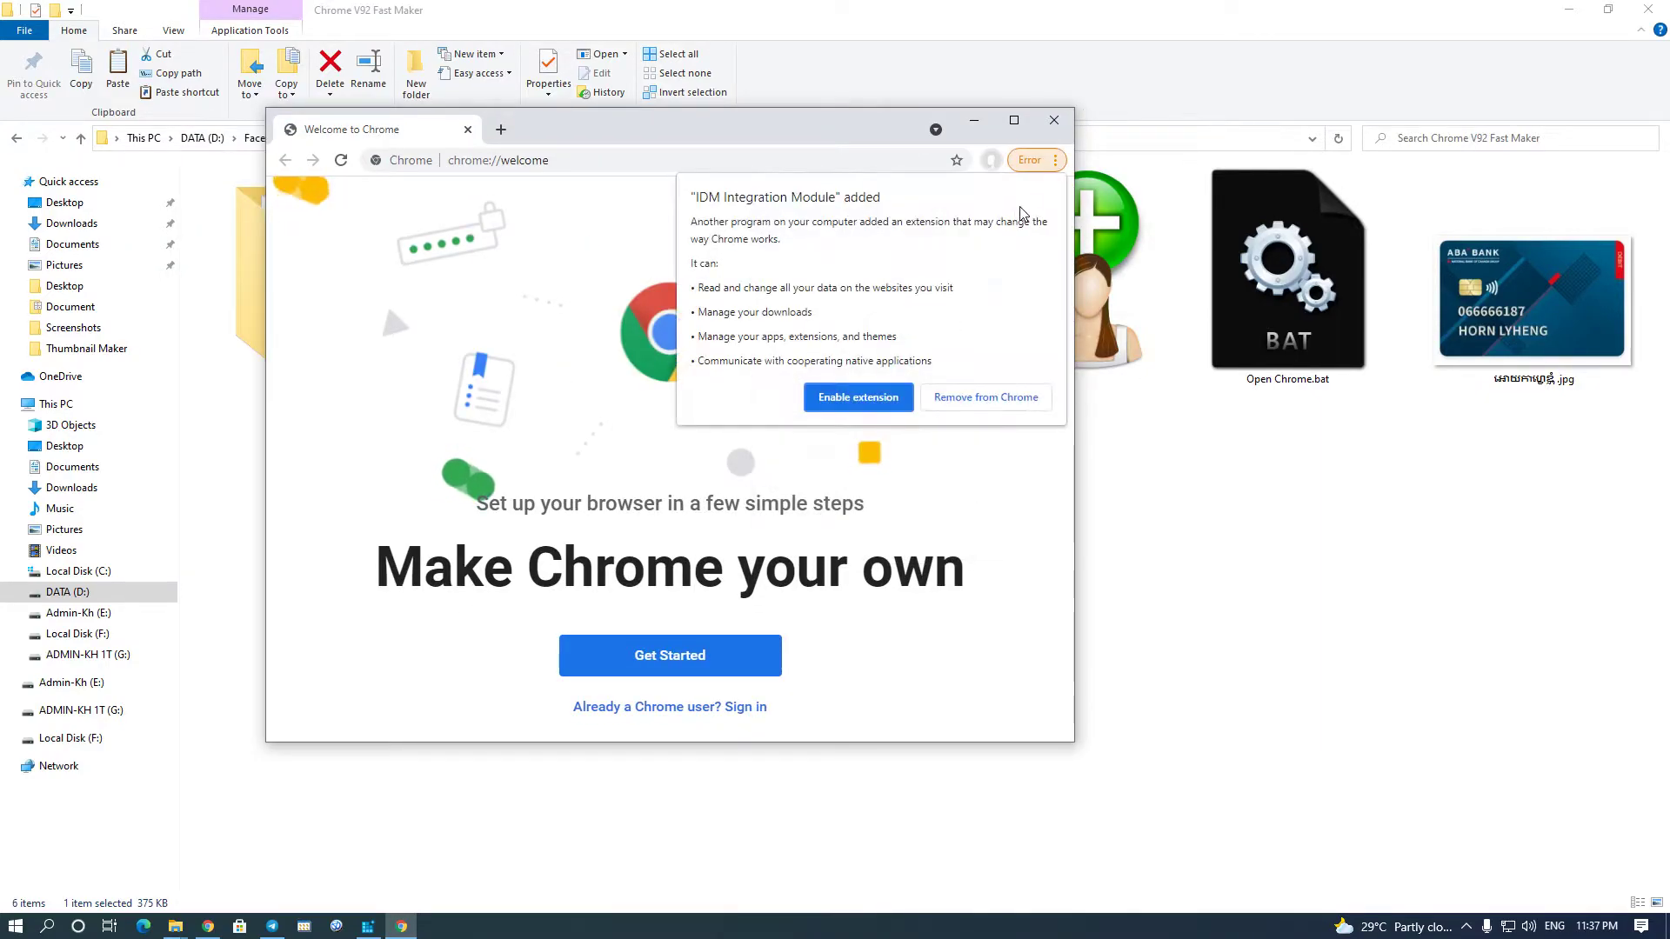
pyautogui.click(987, 397)
pyautogui.click(1027, 160)
pyautogui.click(1054, 120)
pyautogui.click(1054, 119)
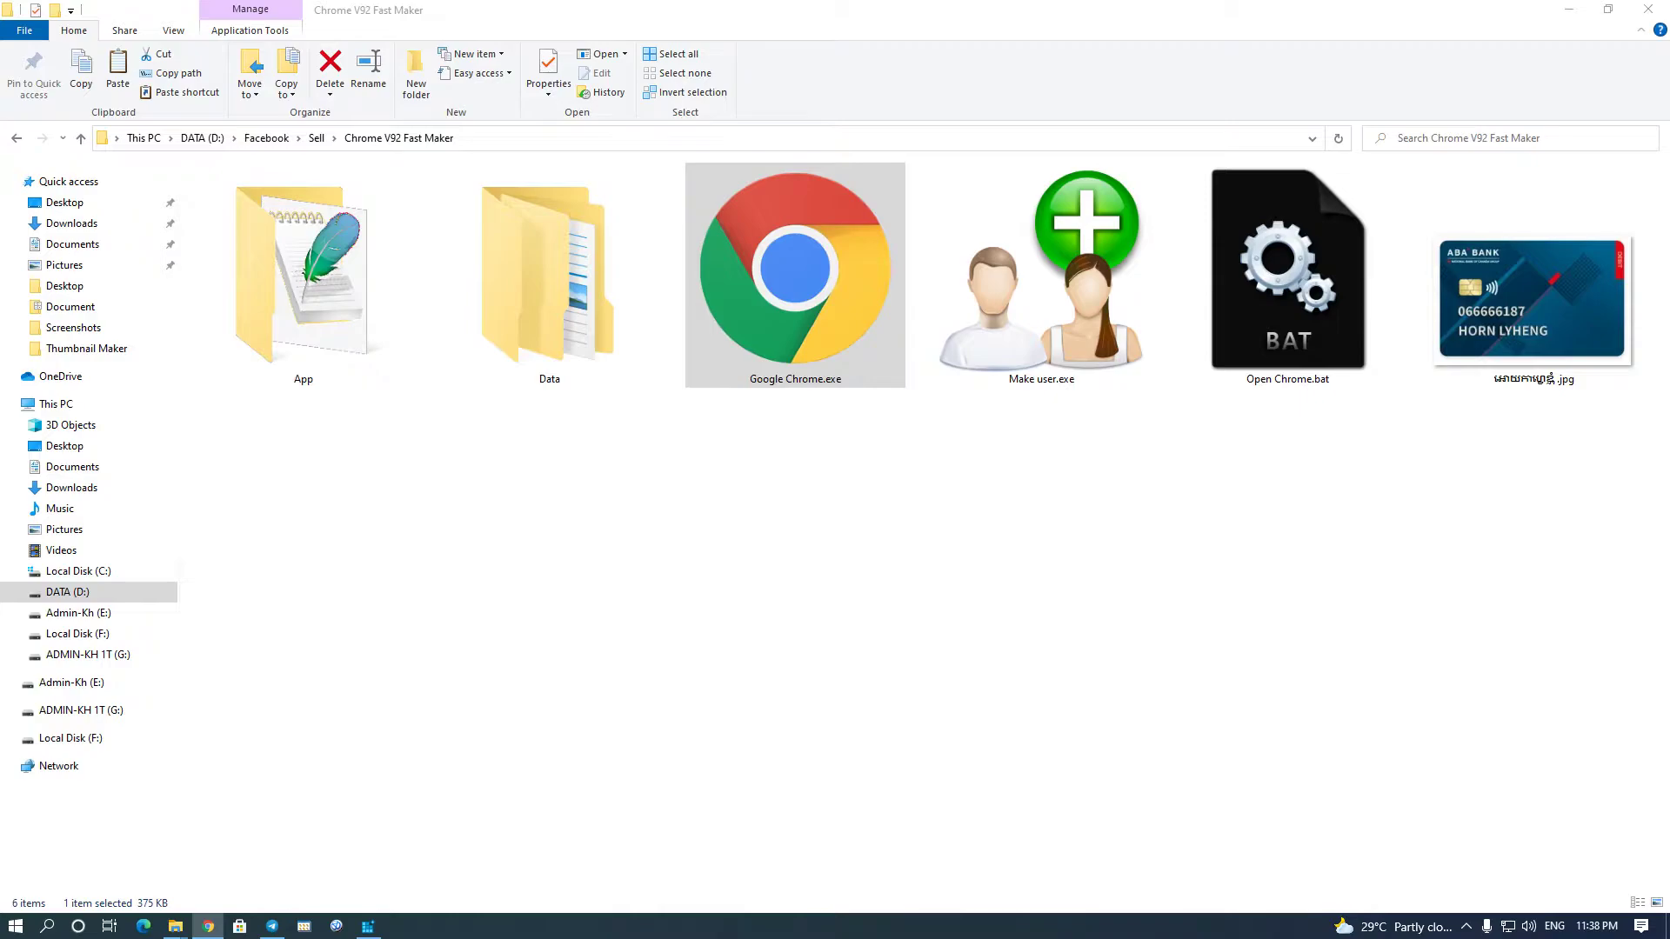
# - Run Make user.exe, confirm making users with y, and set the total number of users to 200
pyautogui.doubleClick(1029, 342)
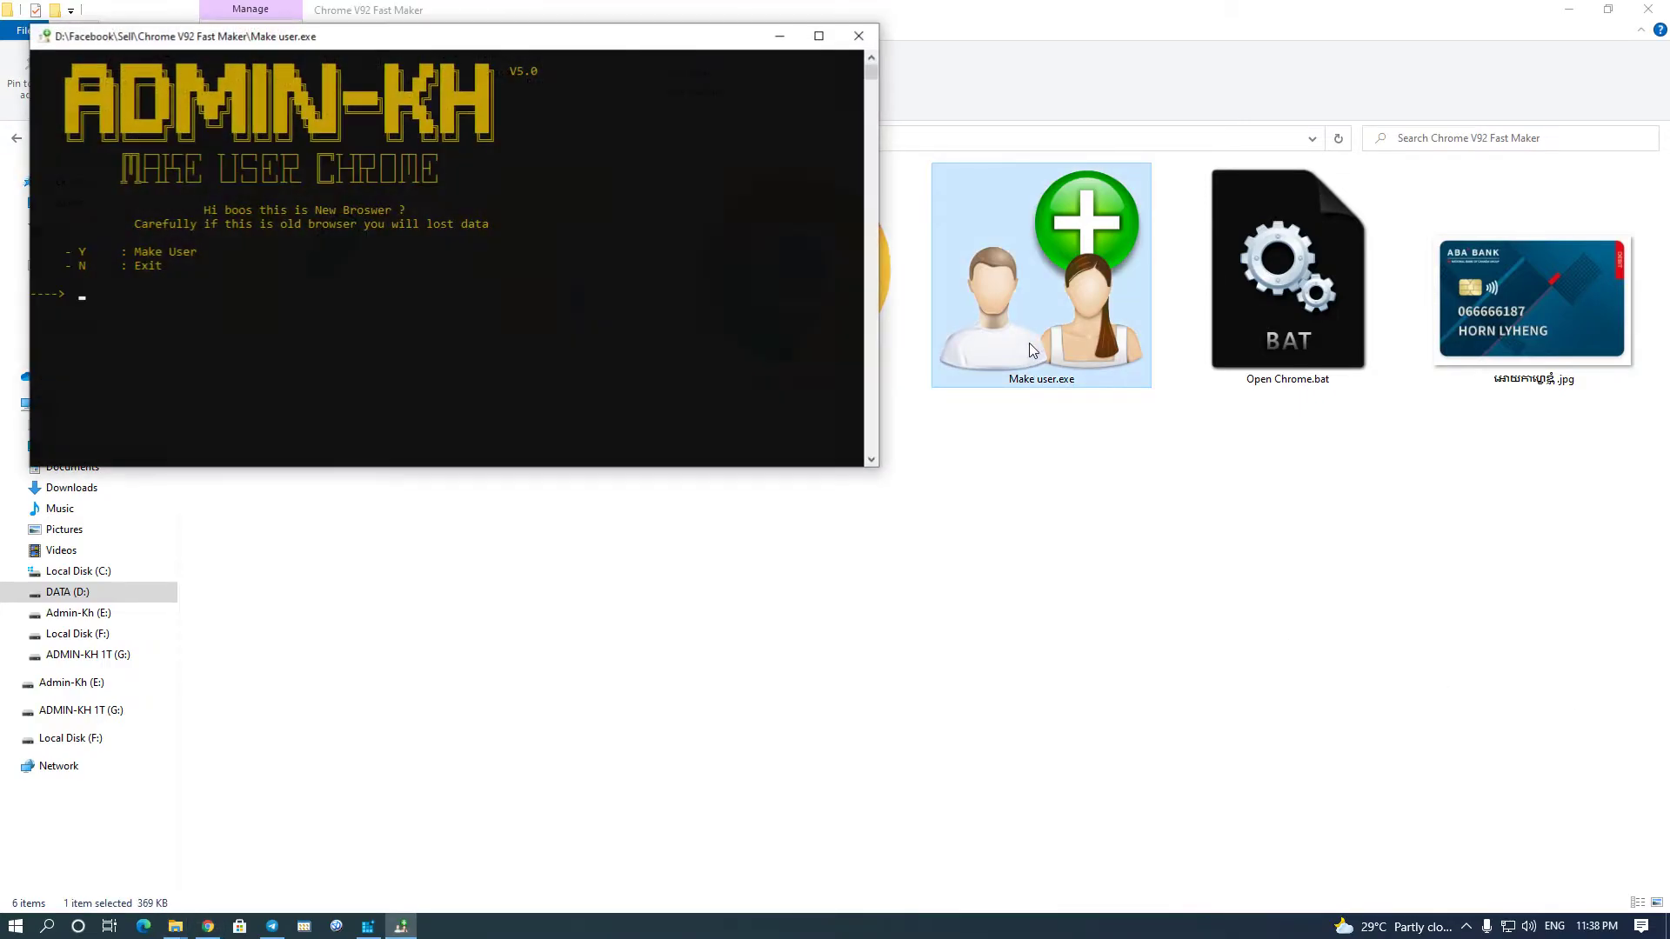
pyautogui.moveTo(477, 39); pyautogui.dragTo(1061, 299)
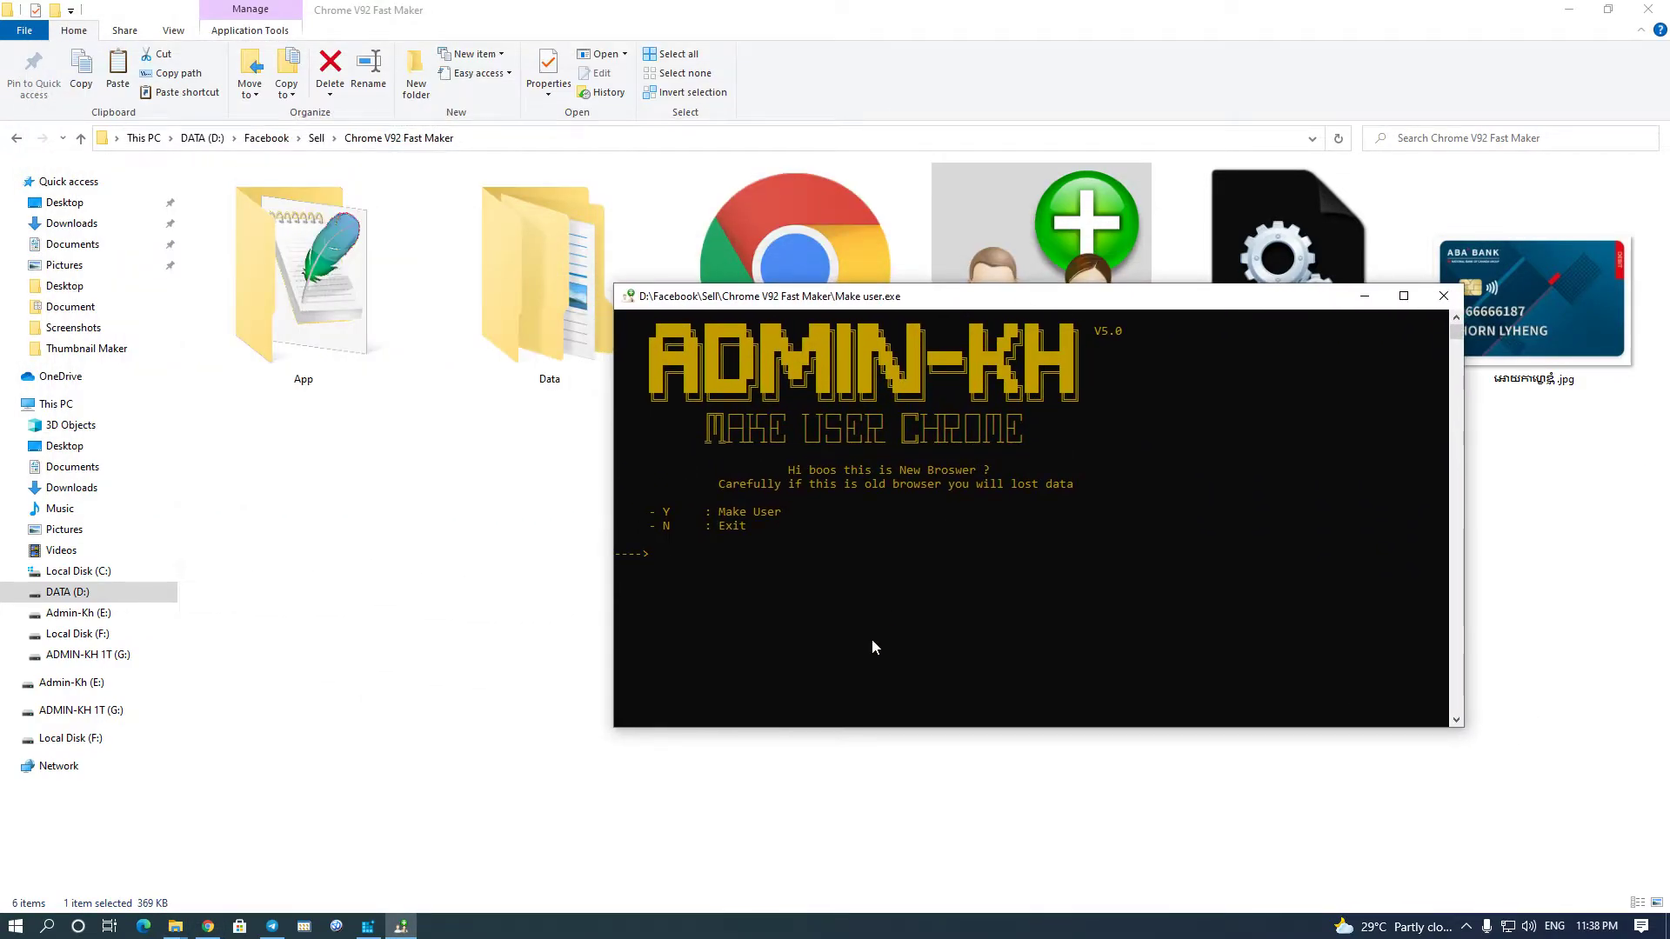
pyautogui.write('y')
pyautogui.press('Return')
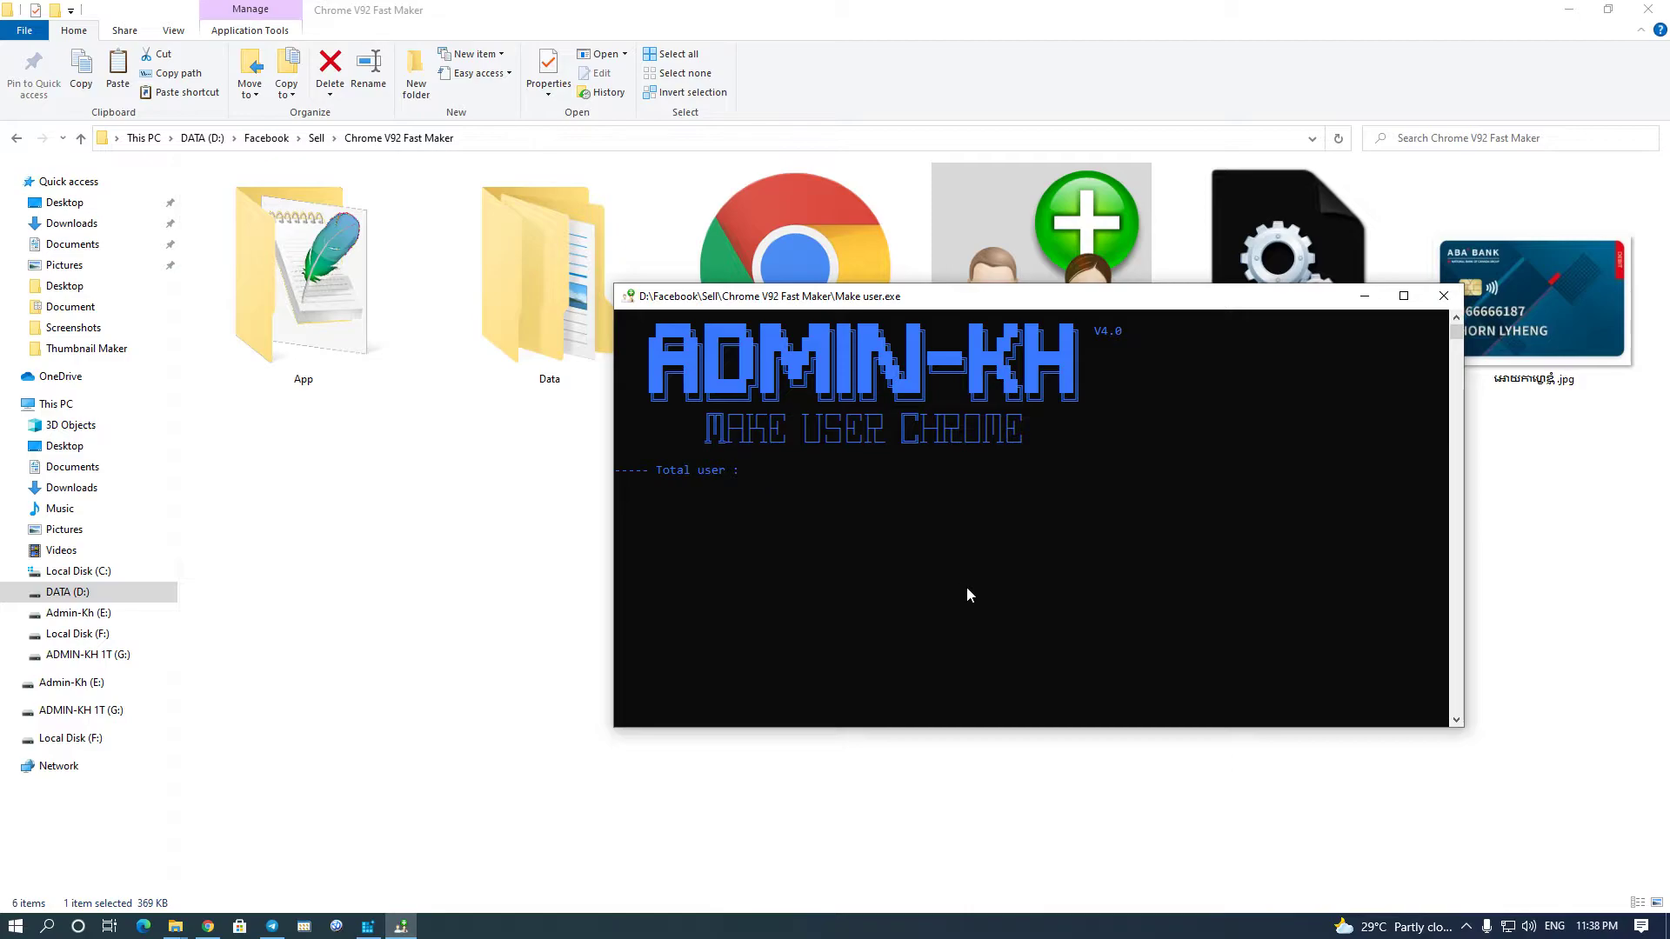
pyautogui.write('200')
pyautogui.press('Return')
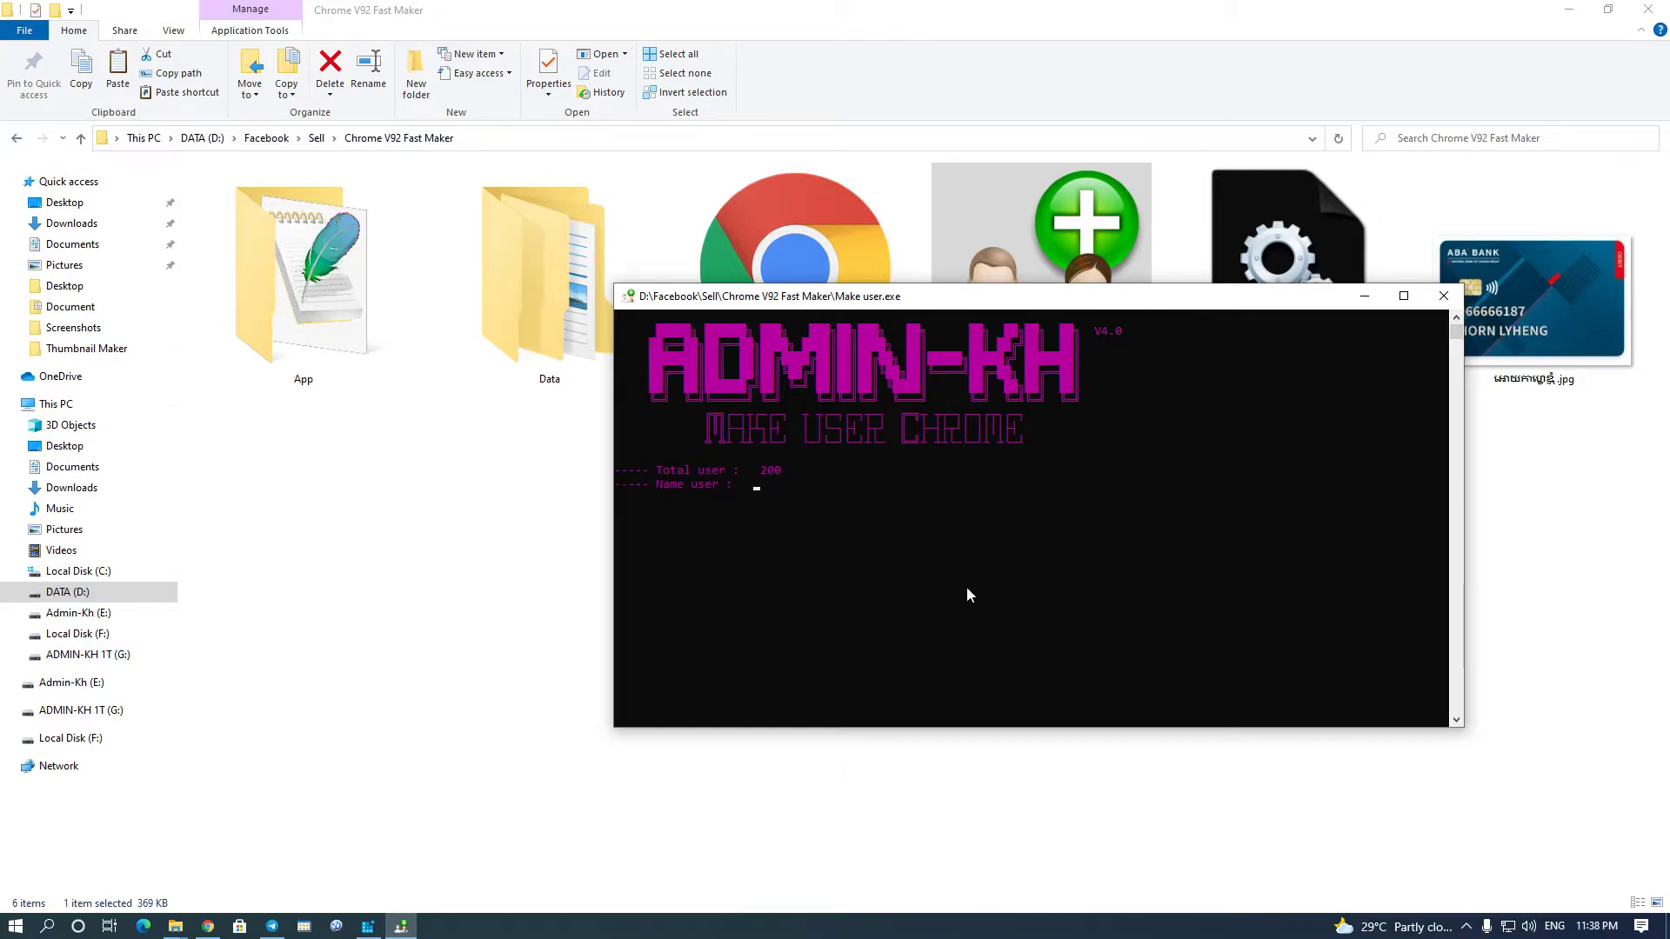
# - Name the new browser users "Fb share" and start creating them
pyautogui.write('Facebook Share')
pyautogui.press('BackSpace')
pyautogui.press('BackSpace')
pyautogui.press('BackSpace')
pyautogui.press('BackSpace')
pyautogui.press('BackSpace')
pyautogui.press('BackSpace')
pyautogui.press('BackSpace')
pyautogui.press('BackSpace')
pyautogui.press('BackSpace')
pyautogui.press('BackSpace')
pyautogui.press('BackSpace')
pyautogui.press('BackSpace')
pyautogui.press('BackSpace')
pyautogui.write('b shar')
pyautogui.press('Return')
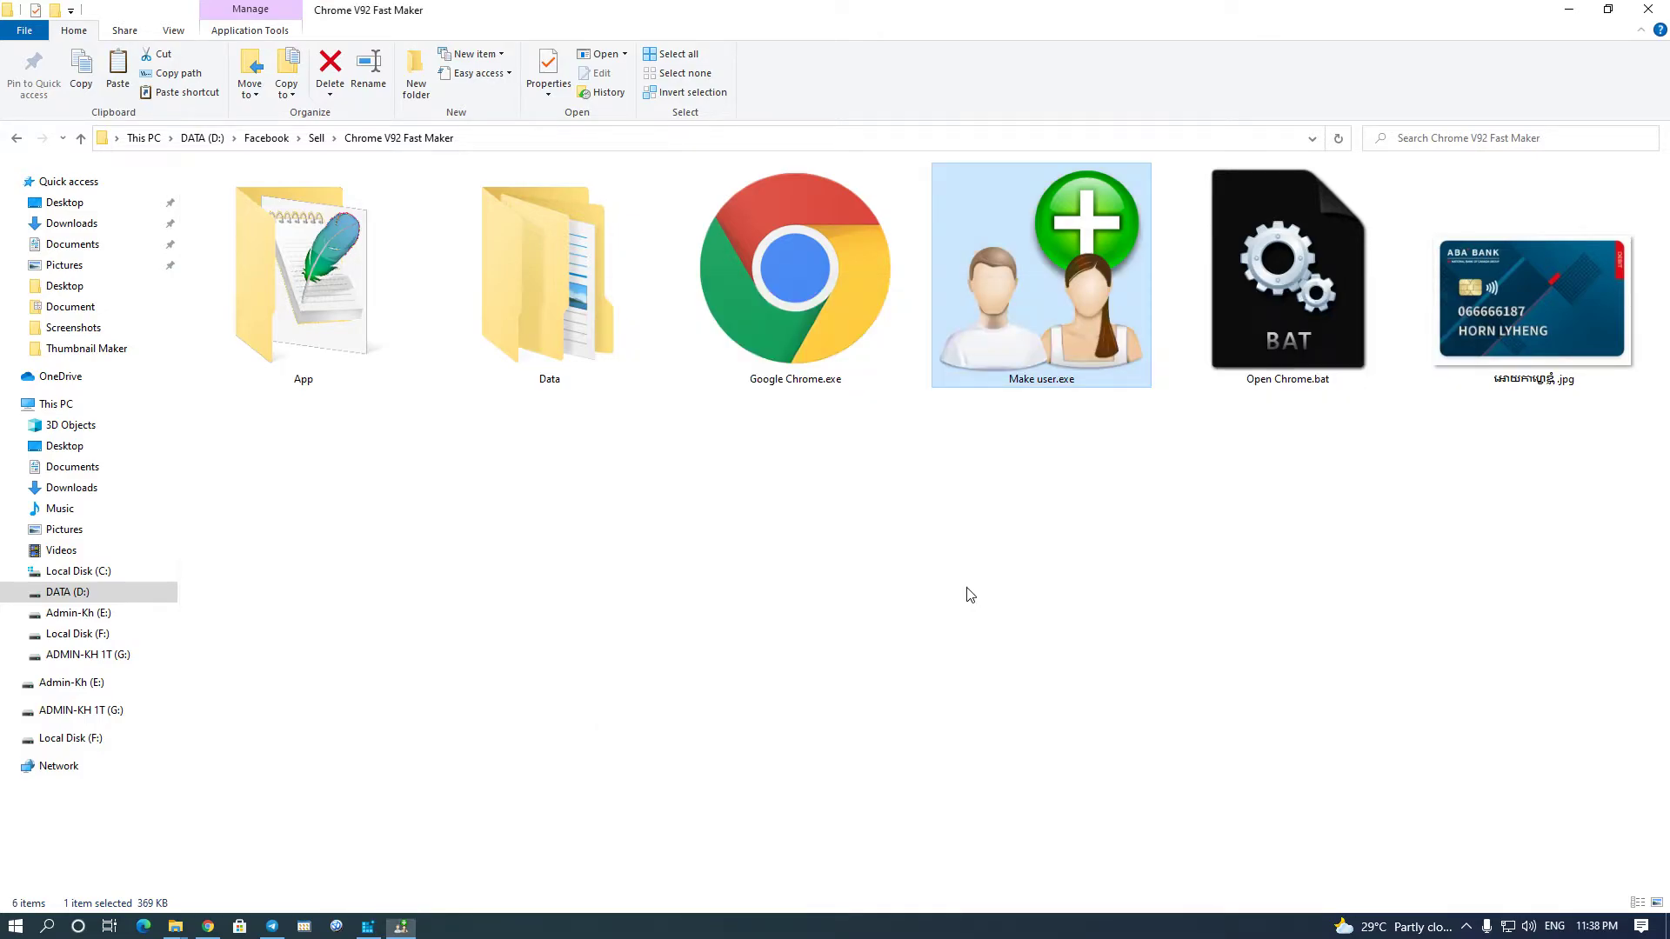
# - Reopen Google Chrome.exe, check its profile list for the created users, and close the browser
pyautogui.doubleClick(835, 308)
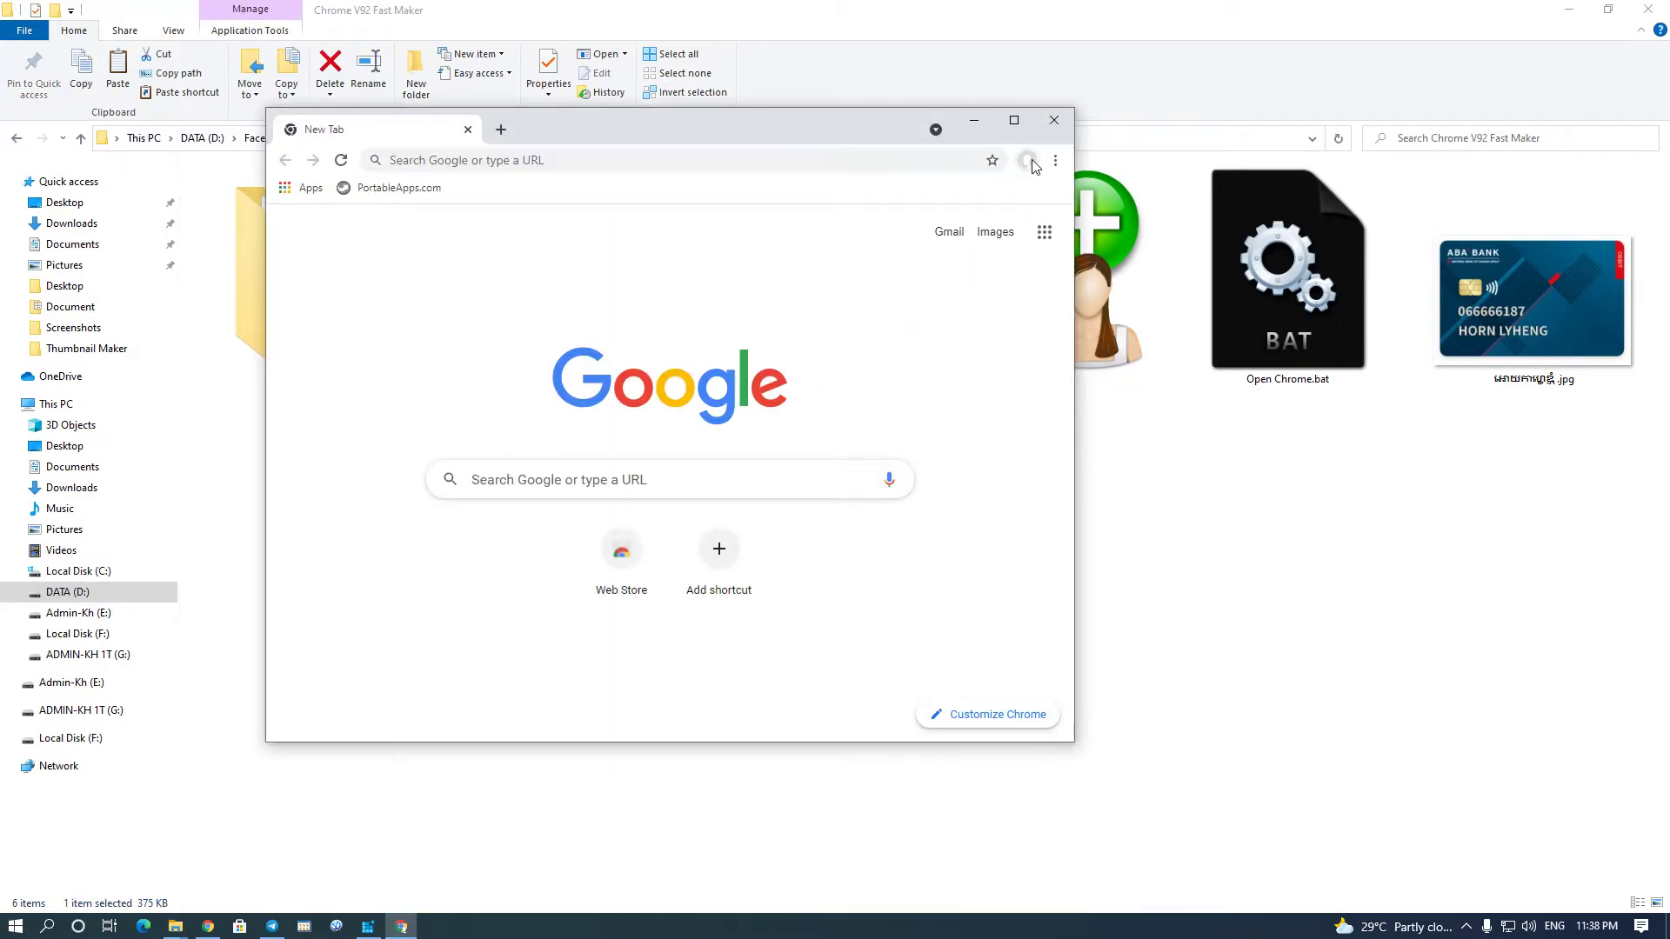
pyautogui.click(1027, 161)
pyautogui.moveTo(1031, 232)
pyautogui.mouseDown()
pyautogui.moveTo(1033, 583)
pyautogui.moveTo(1059, 856)
pyautogui.moveTo(1027, 696)
pyautogui.moveTo(1035, 200)
pyautogui.mouseUp()
pyautogui.click(1054, 120)
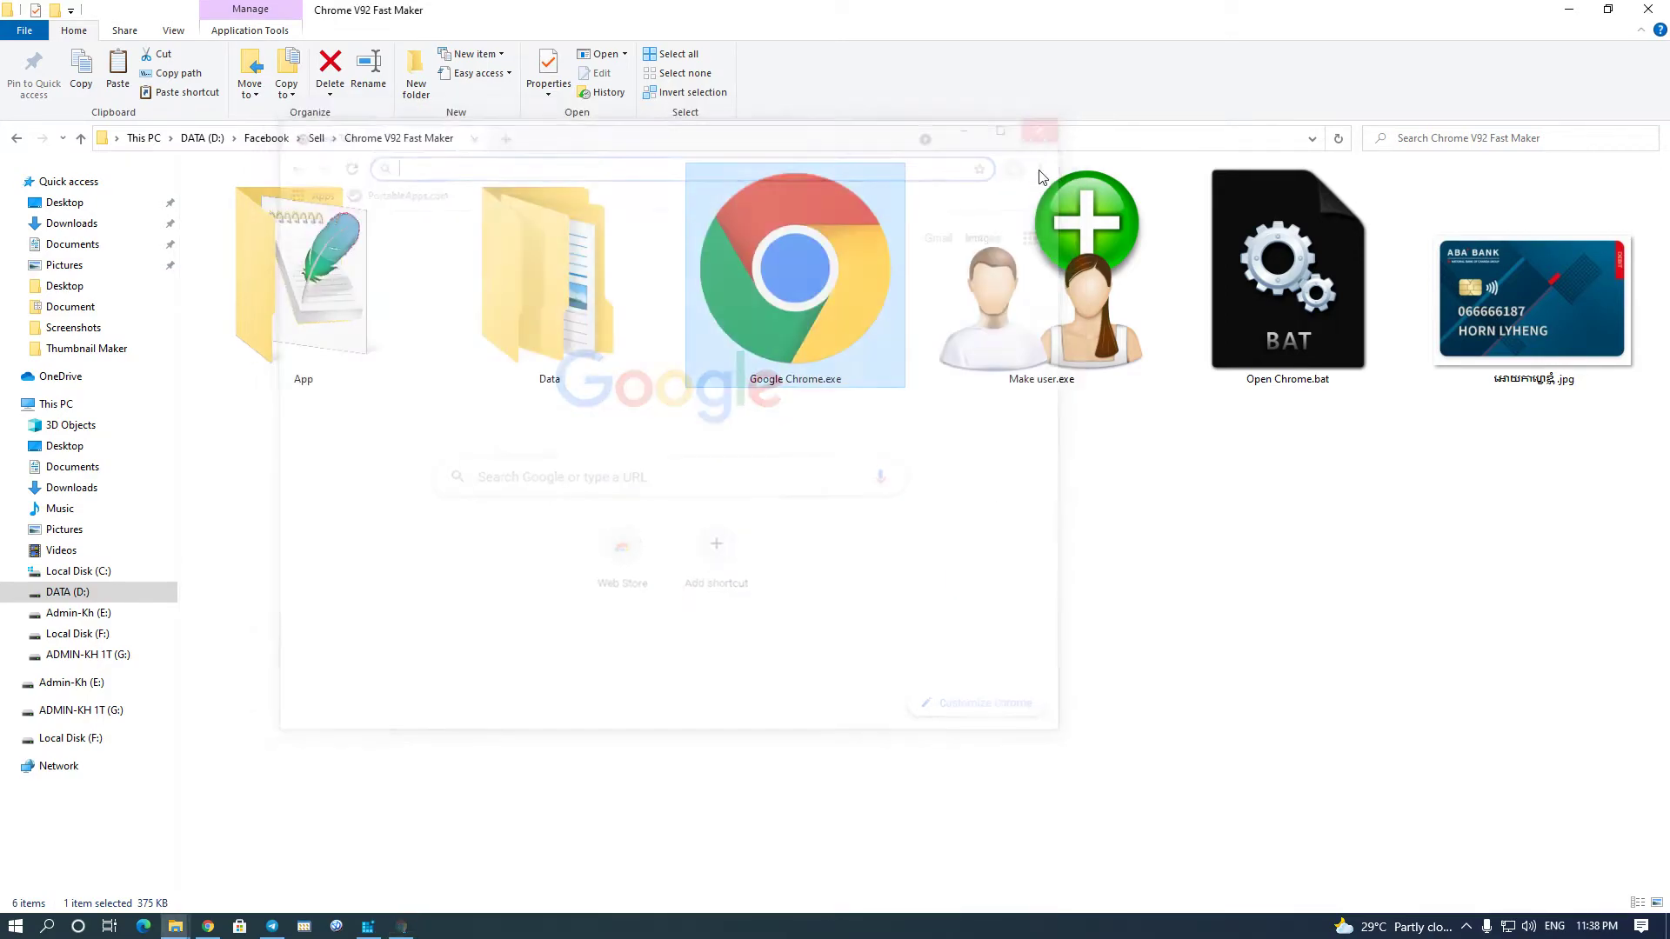
pyautogui.click(1142, 587)
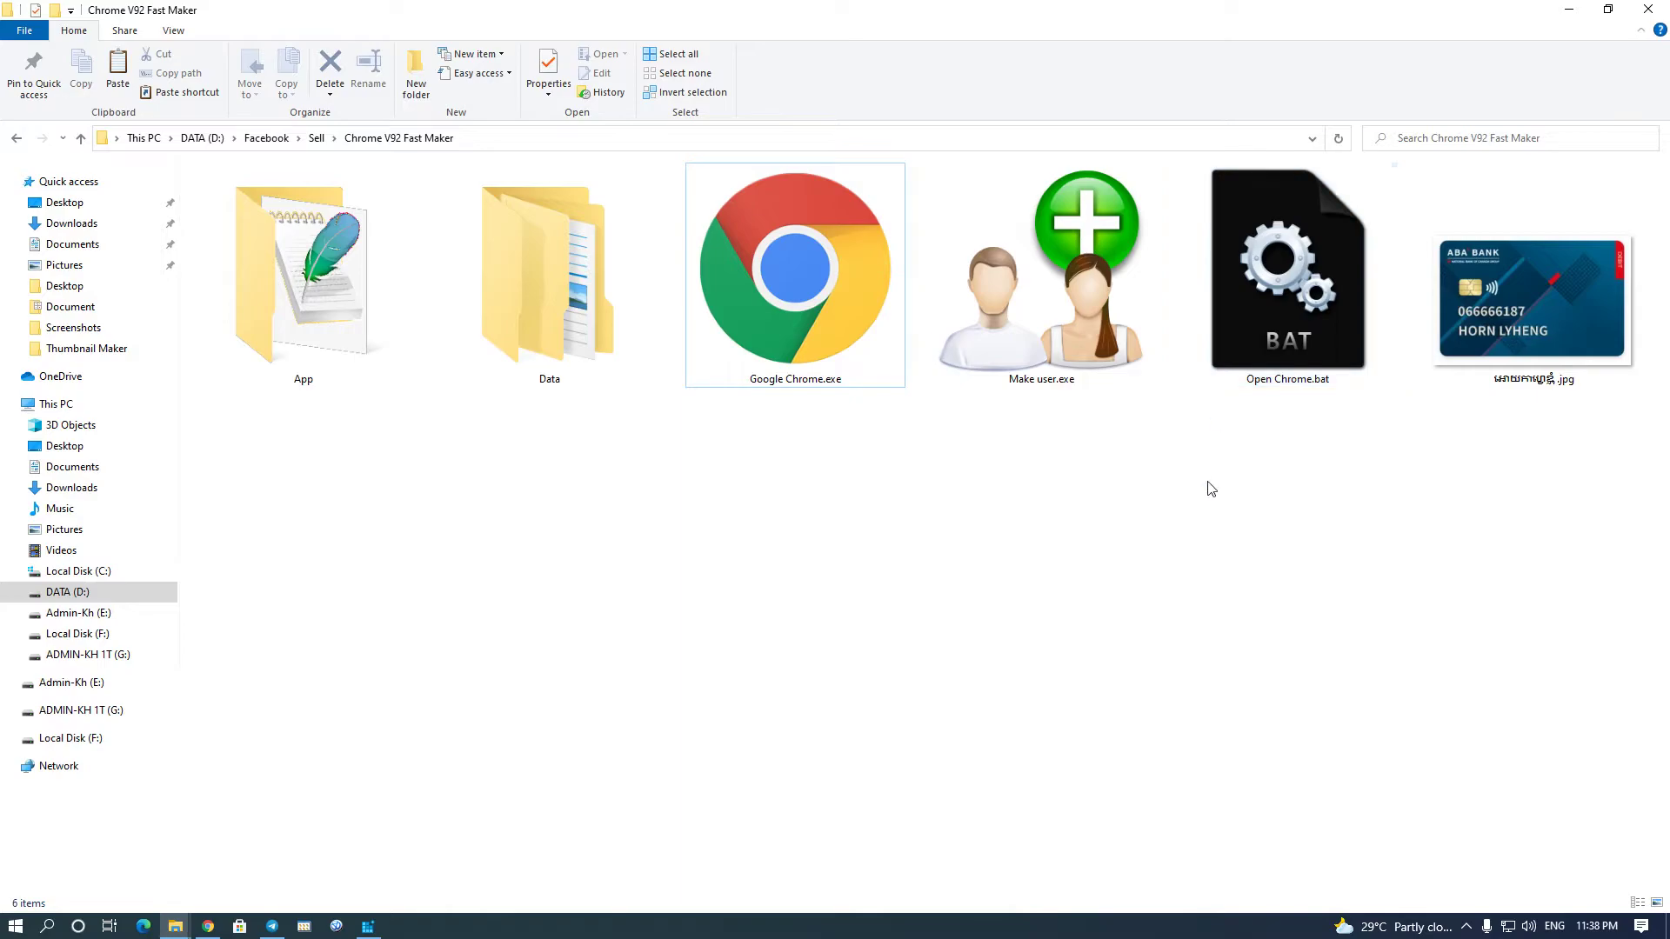
pyautogui.click(1284, 345)
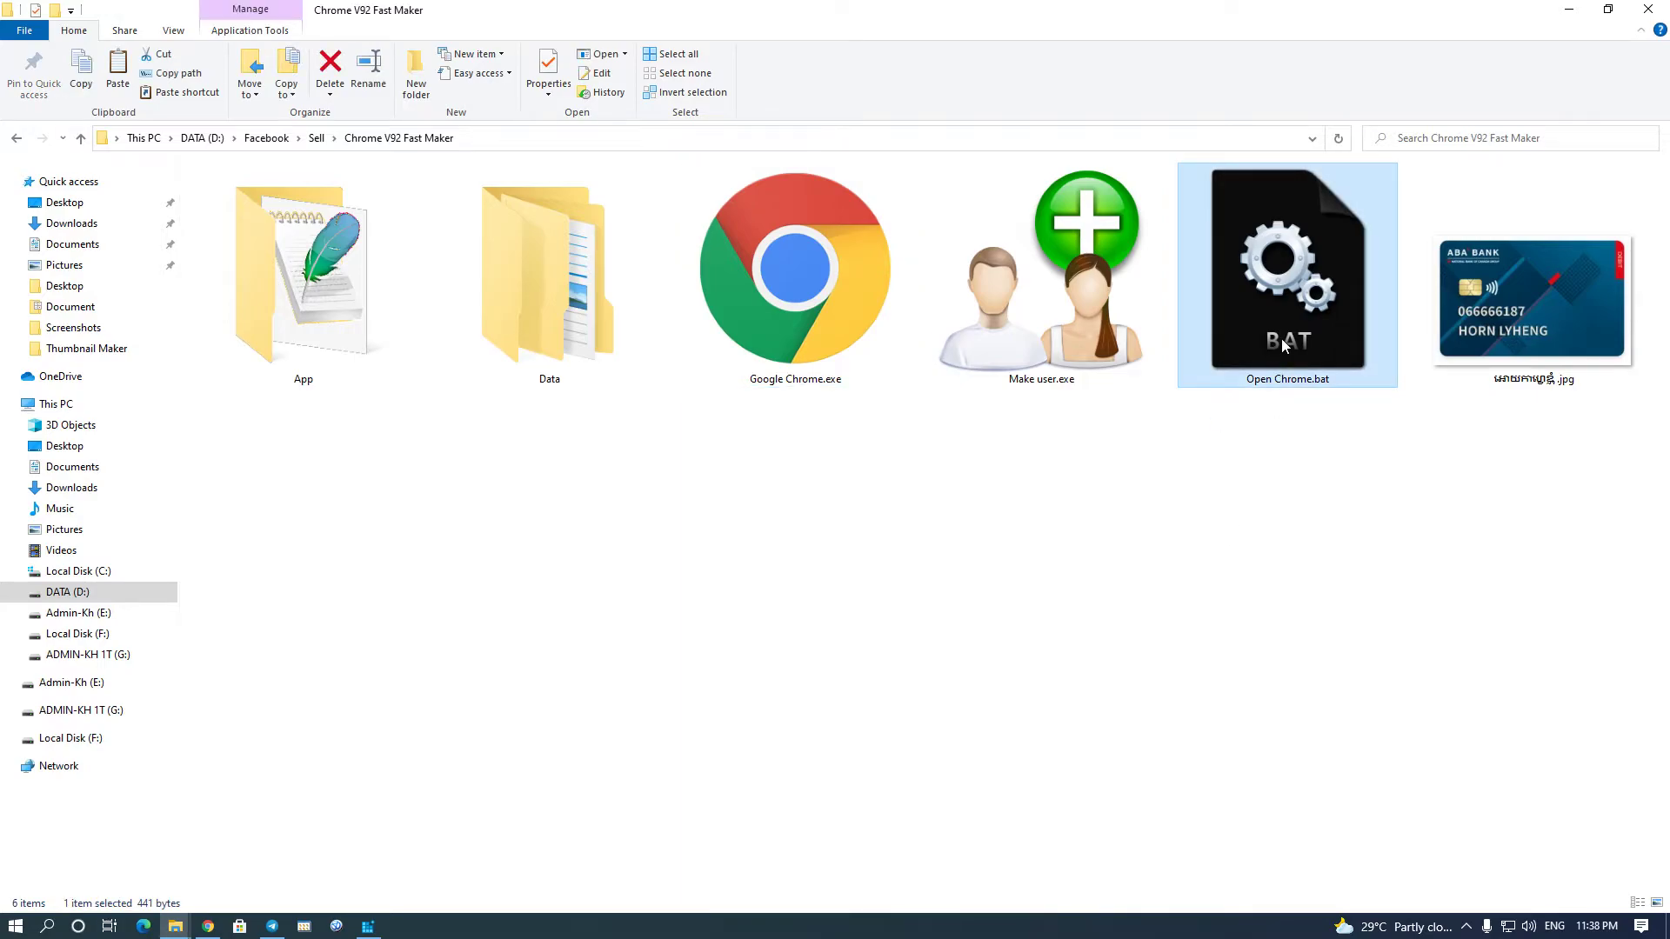
pyautogui.doubleClick(1284, 345)
pyautogui.moveTo(509, 95); pyautogui.dragTo(950, 345)
pyautogui.click(1349, 334)
pyautogui.doubleClick(1305, 278)
pyautogui.moveTo(582, 113); pyautogui.dragTo(879, 337)
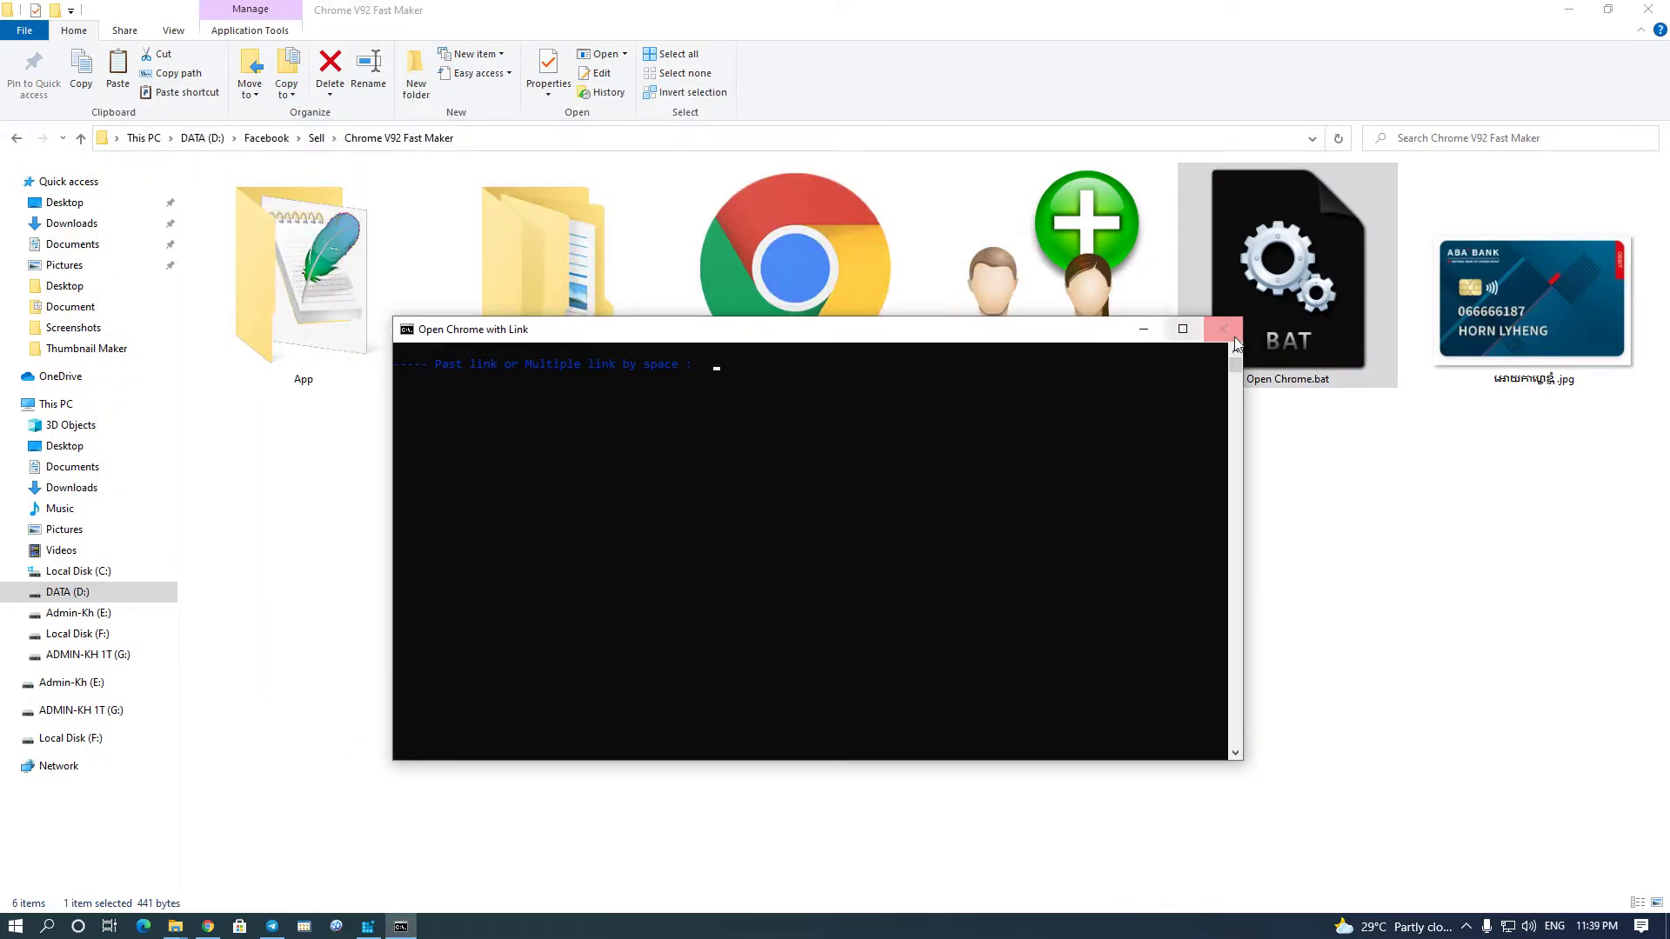
pyautogui.click(1236, 342)
pyautogui.doubleClick(1262, 299)
pyautogui.moveTo(445, 141); pyautogui.dragTo(881, 367)
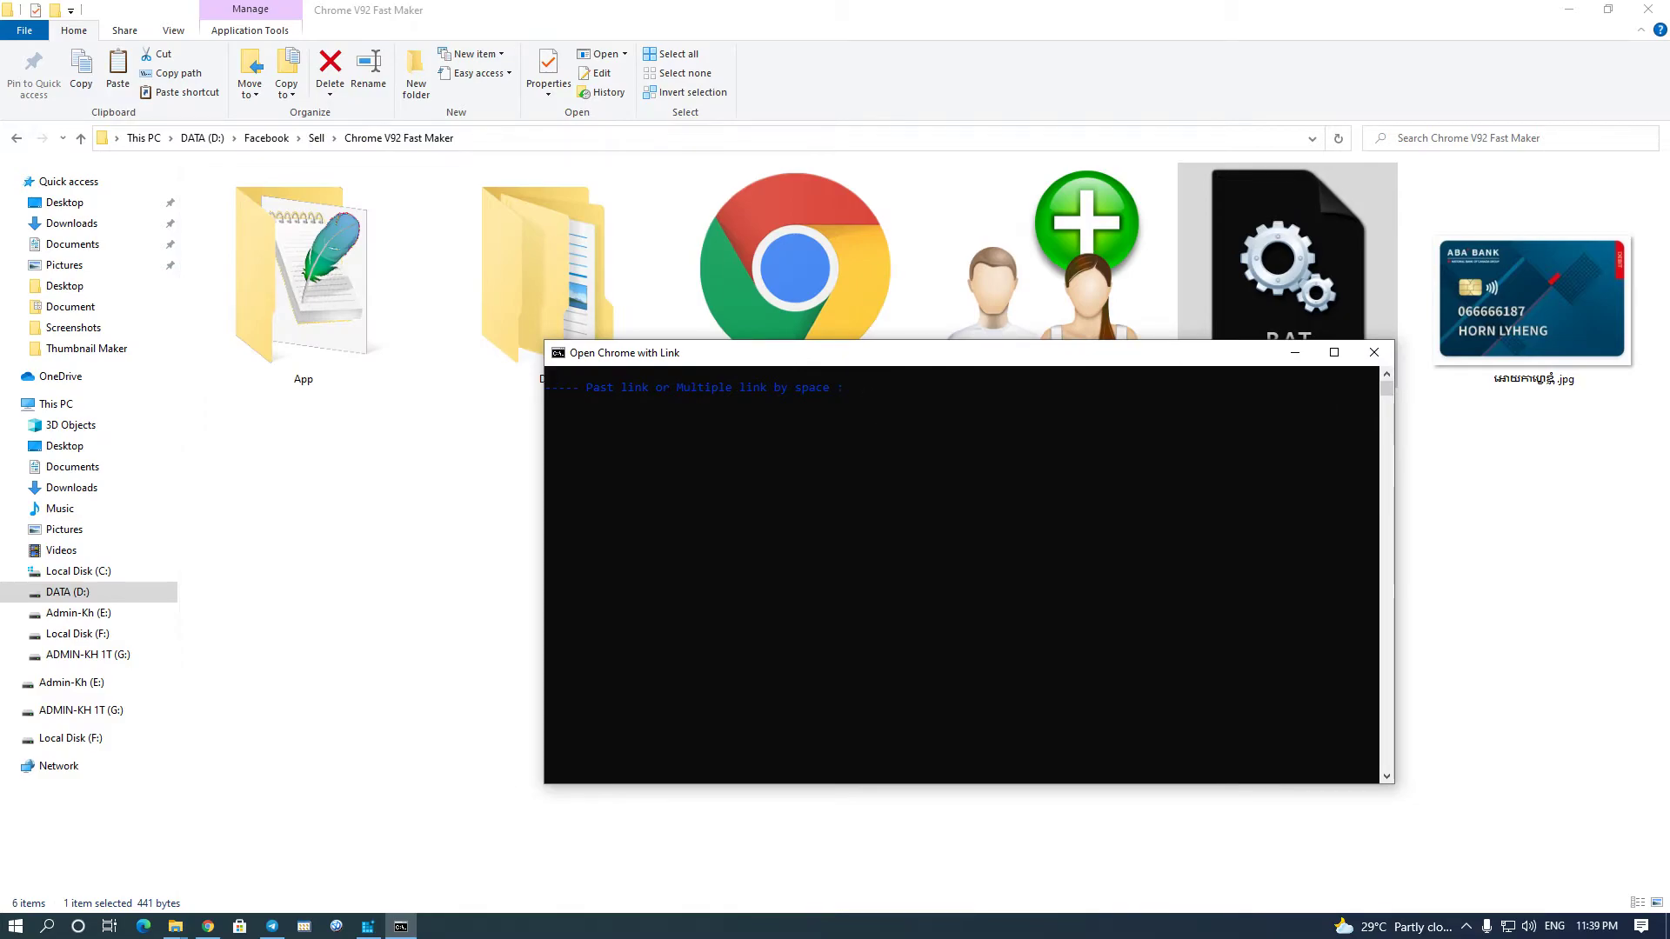
pyautogui.write('www')
pyautogui.press('BackSpace')
pyautogui.write('.facebook.com')
pyautogui.write('you')
pyautogui.press('BackSpace')
pyautogui.press('BackSpace')
pyautogui.press('BackSpace')
pyautogui.write('www.youtube.com   www.google.com')
pyautogui.press('Return')
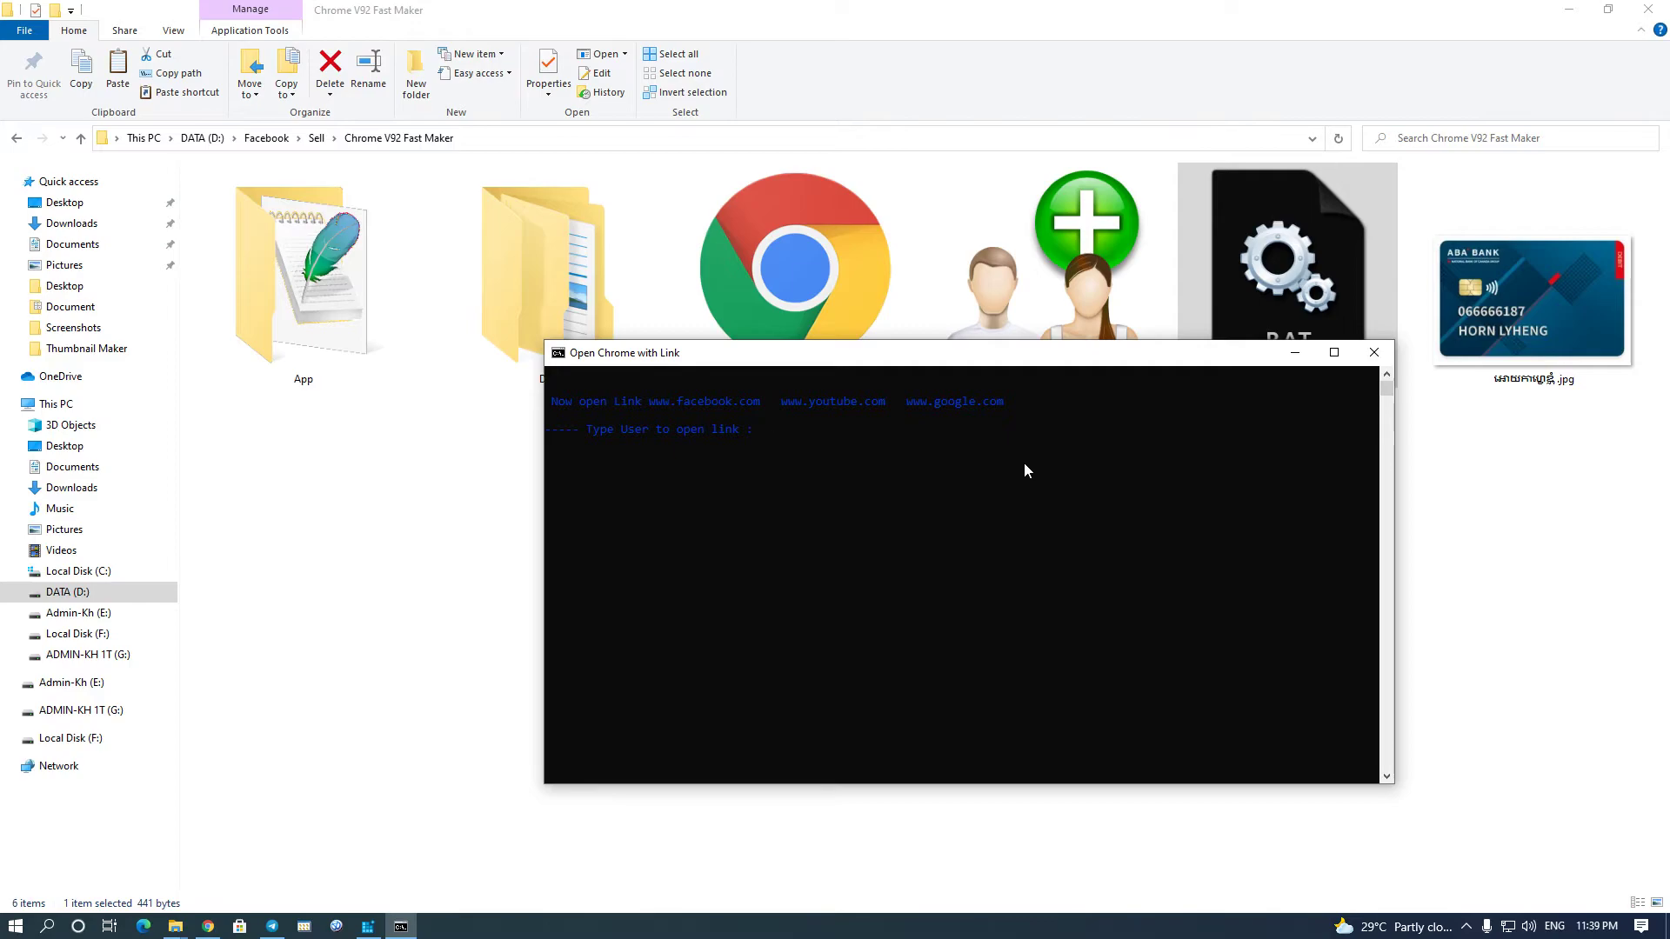
# - Open the links with user 2 and check the profile name and the three tabs before closing the browser window
pyautogui.write('2')
pyautogui.press('Return')
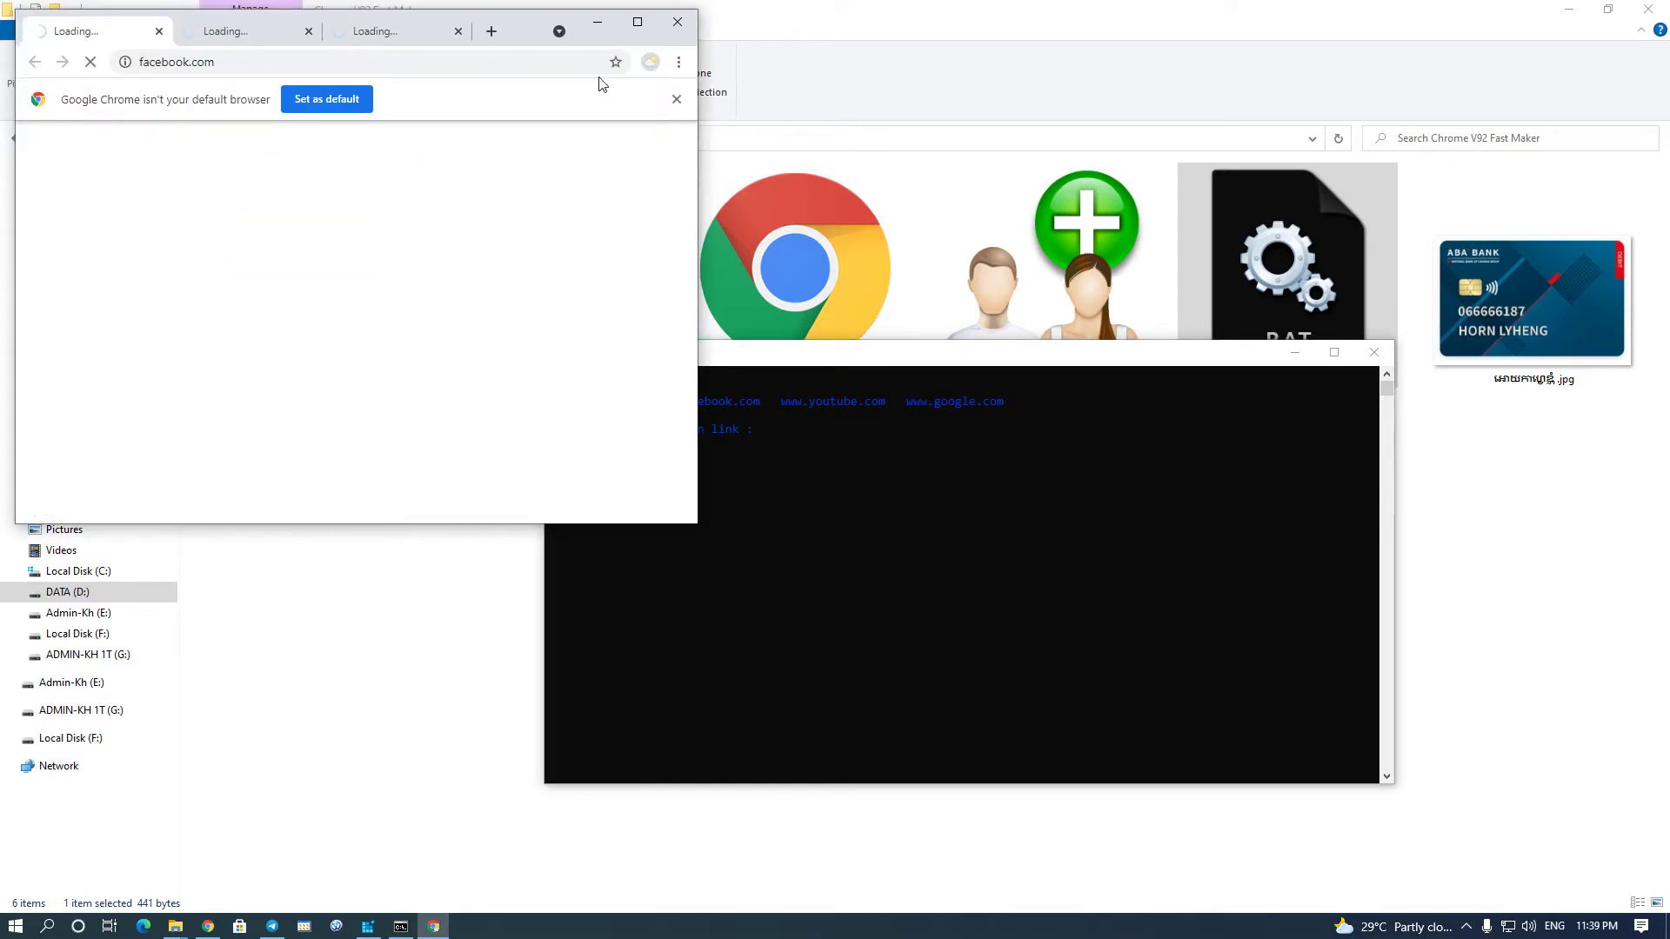
pyautogui.click(650, 62)
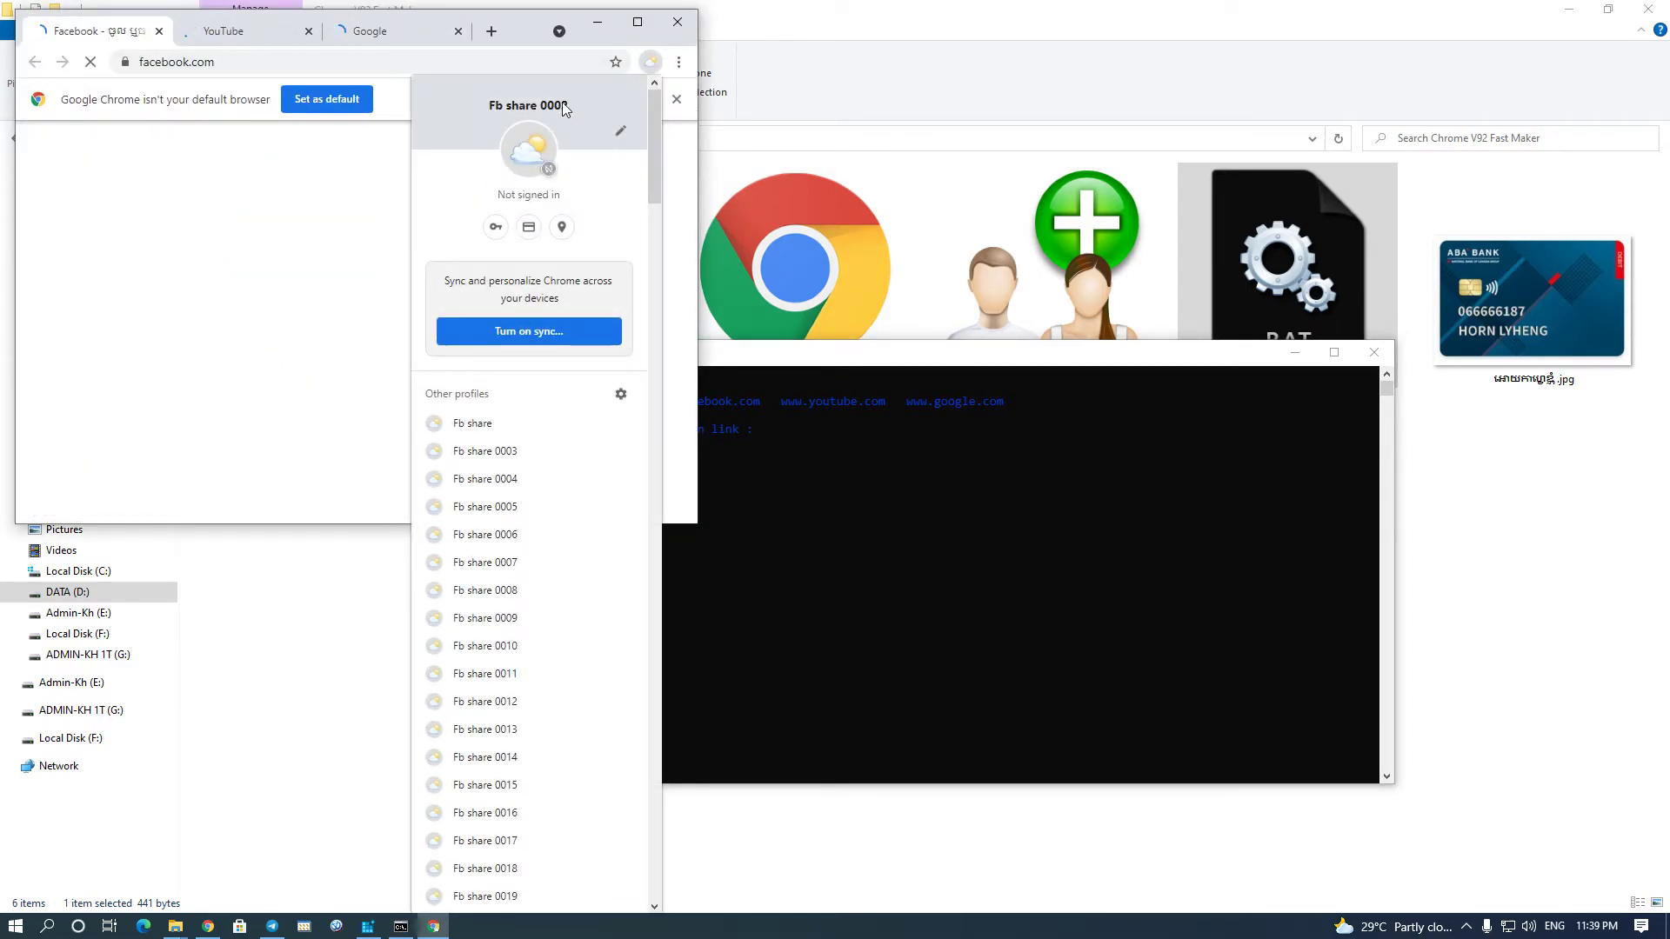
pyautogui.click(72, 157)
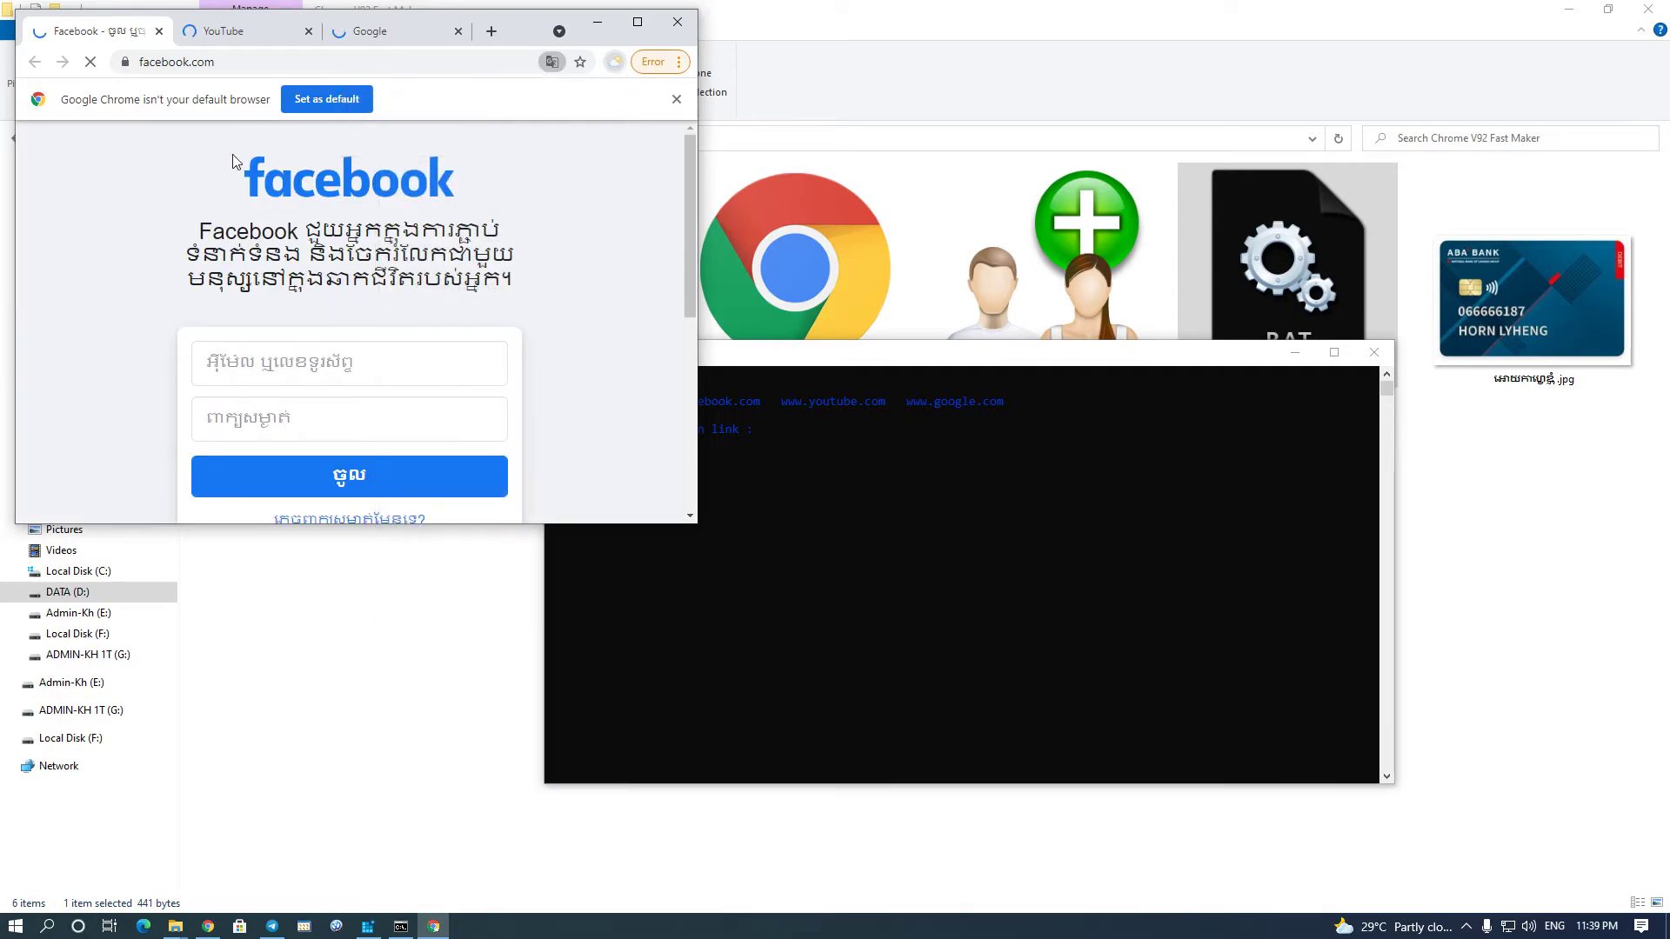
pyautogui.click(245, 32)
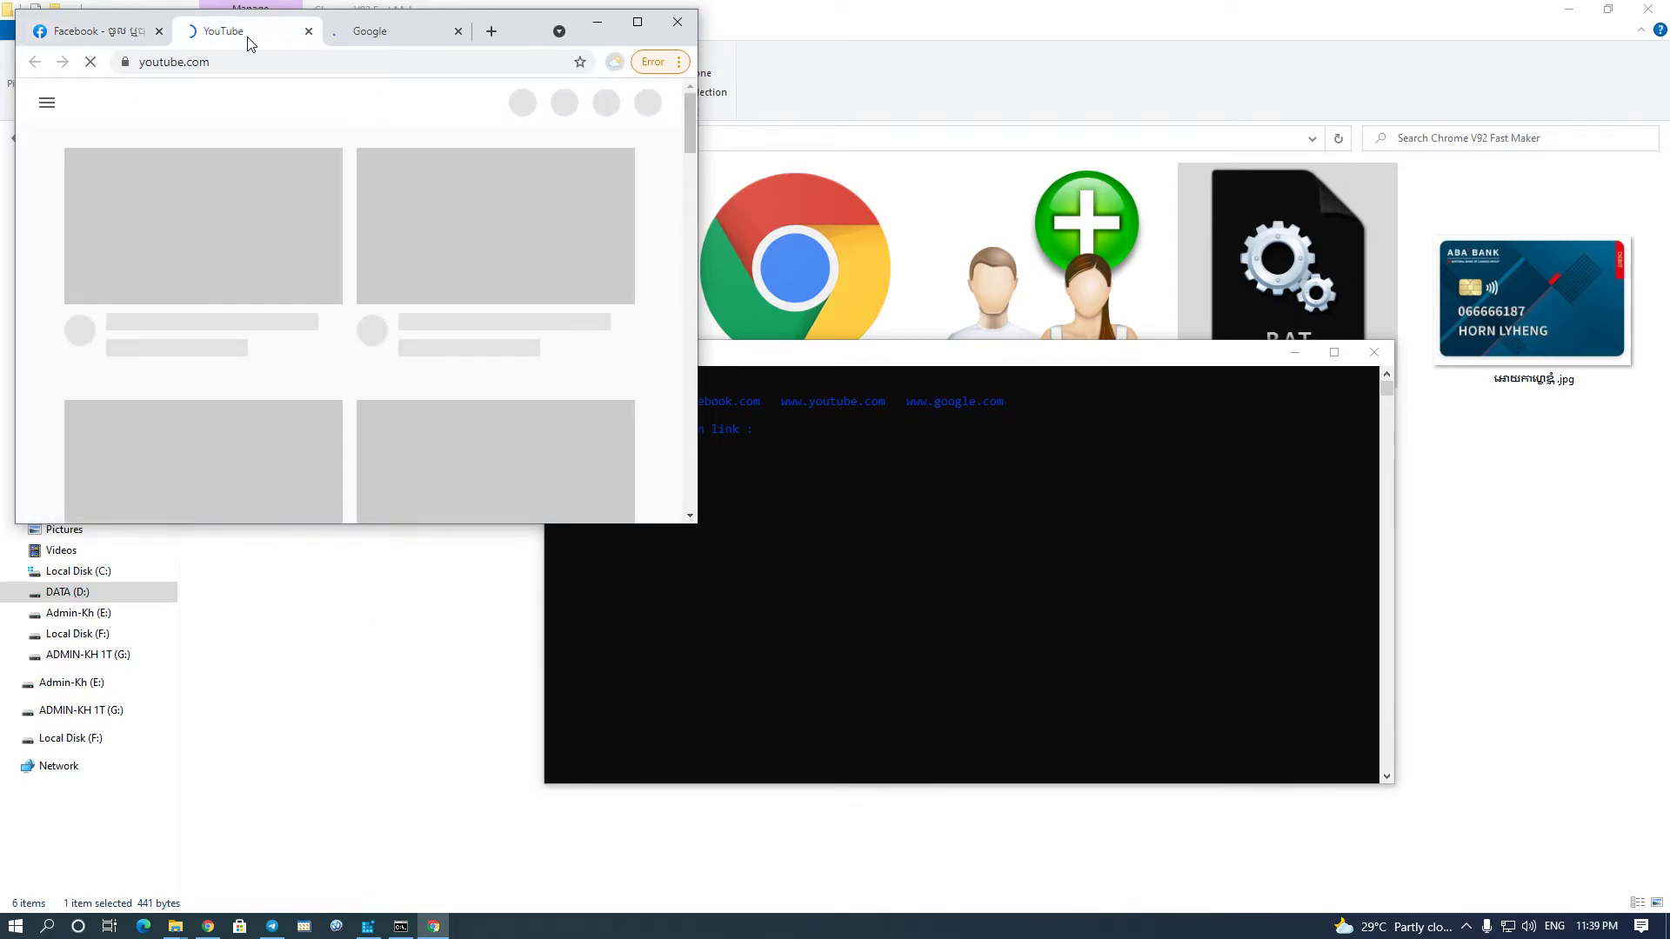
pyautogui.click(383, 31)
pyautogui.click(677, 21)
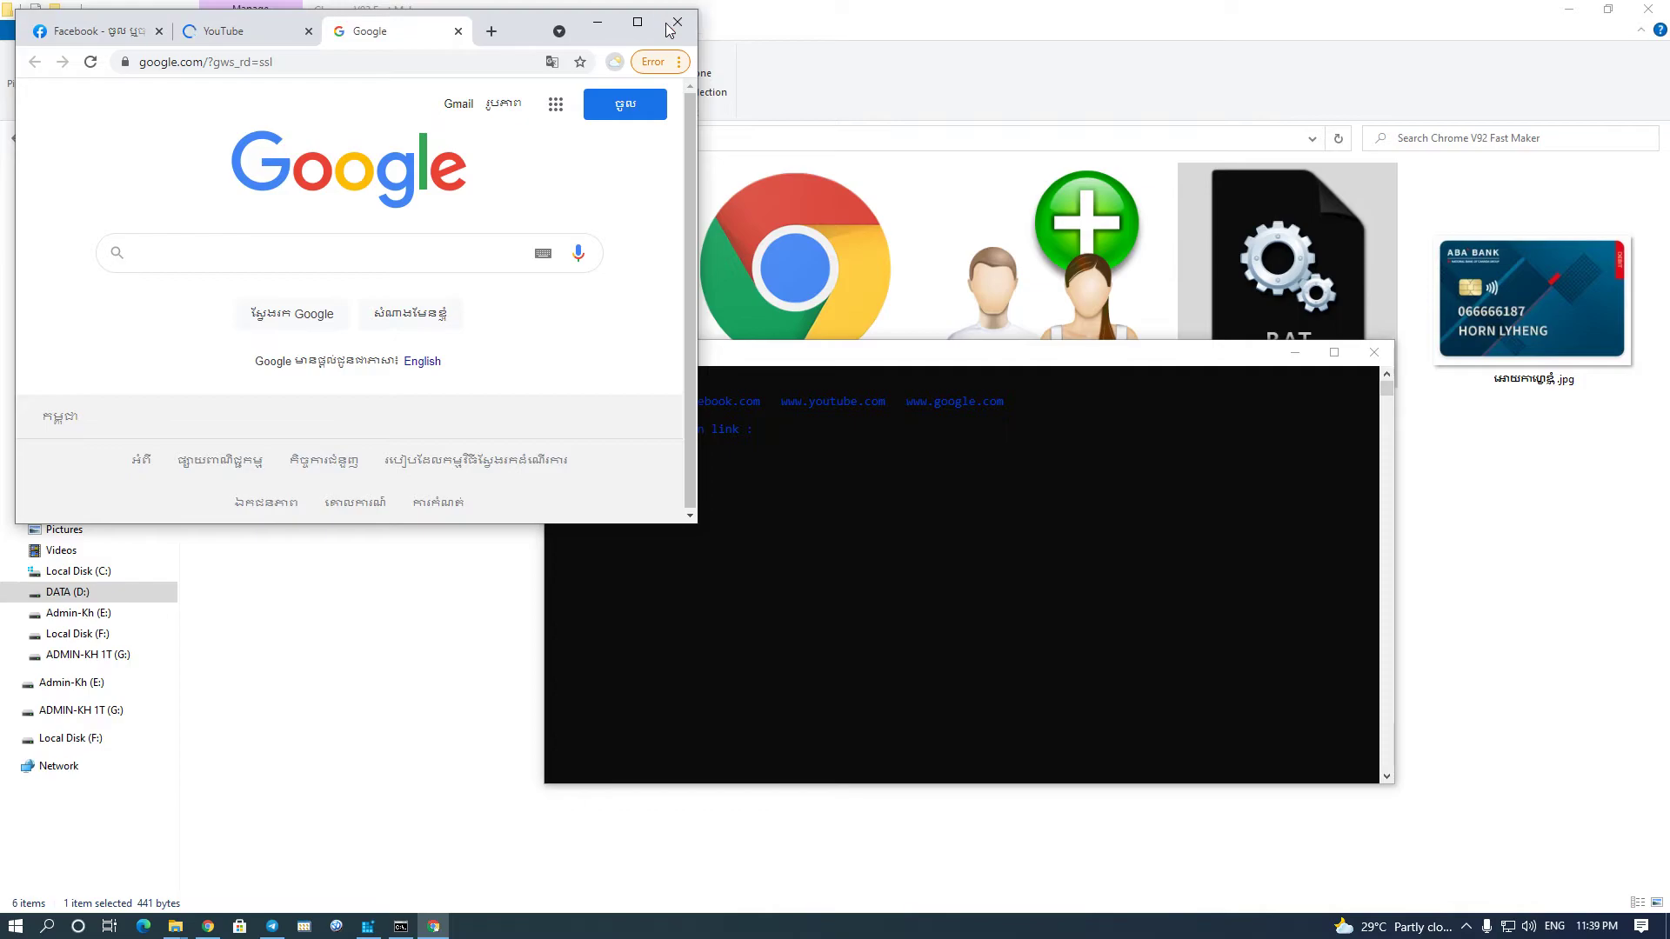
# - Open the same links with user 3 and with user 4
pyautogui.moveTo(909, 355); pyautogui.dragTo(969, 356)
pyautogui.write('3')
pyautogui.press('Return')
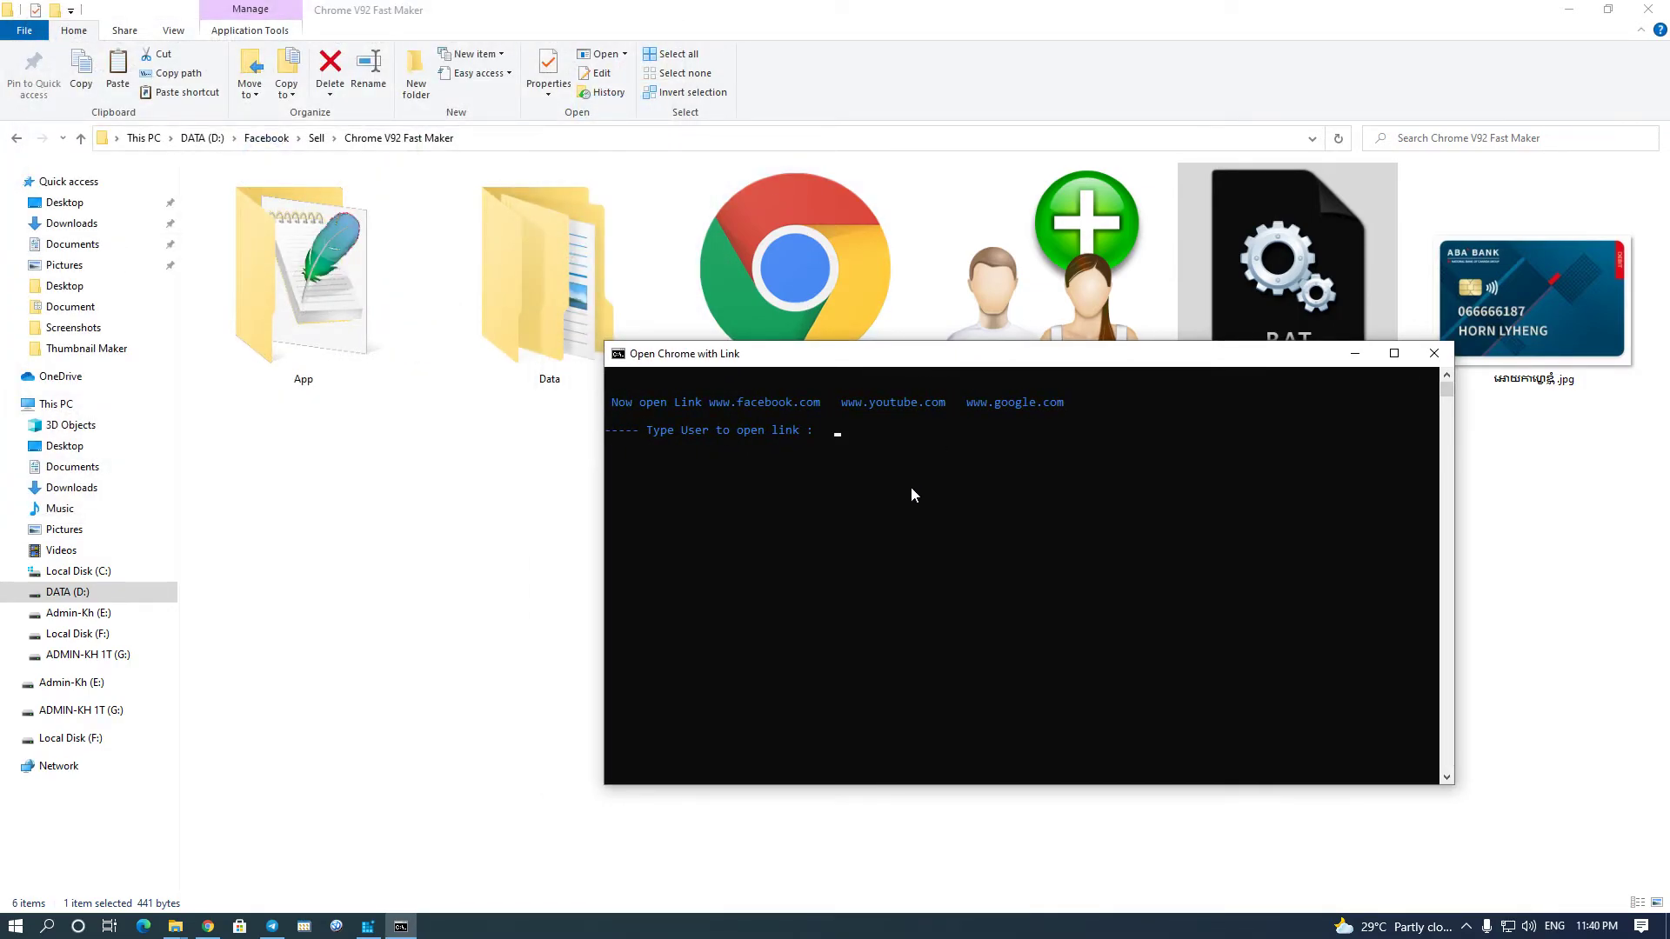
pyautogui.click(915, 520)
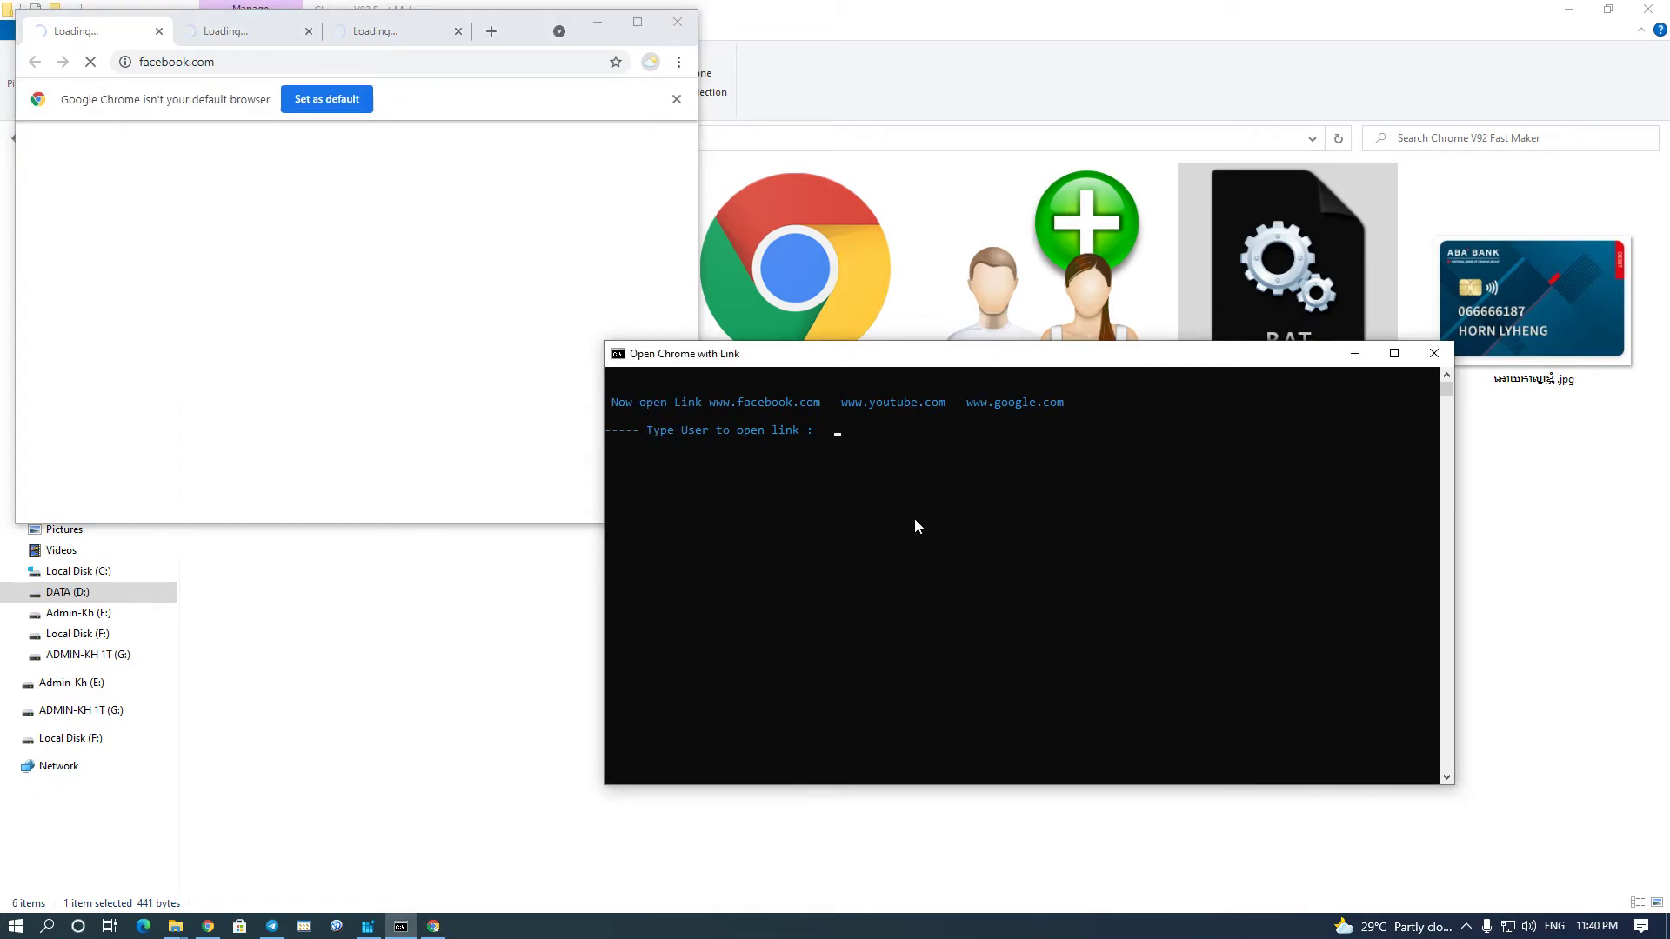
pyautogui.write('4')
pyautogui.press('Return')
# - Check which profile each of the two browser windows uses and close both windows
pyautogui.click(658, 71)
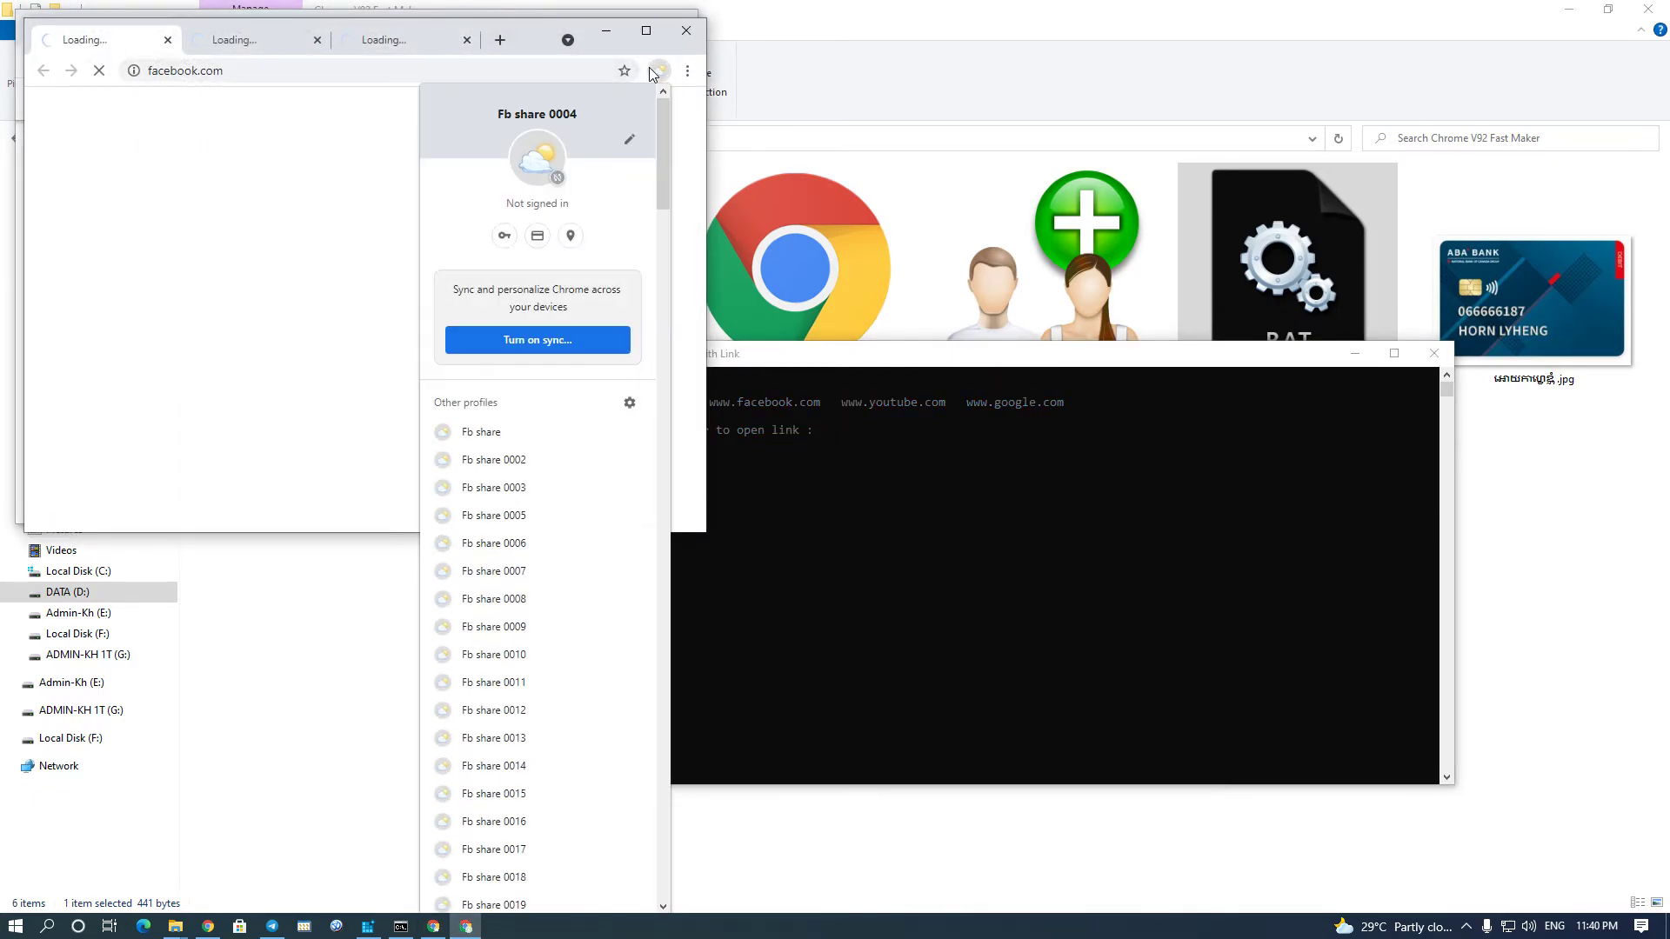
pyautogui.moveTo(530, 38); pyautogui.dragTo(500, 142)
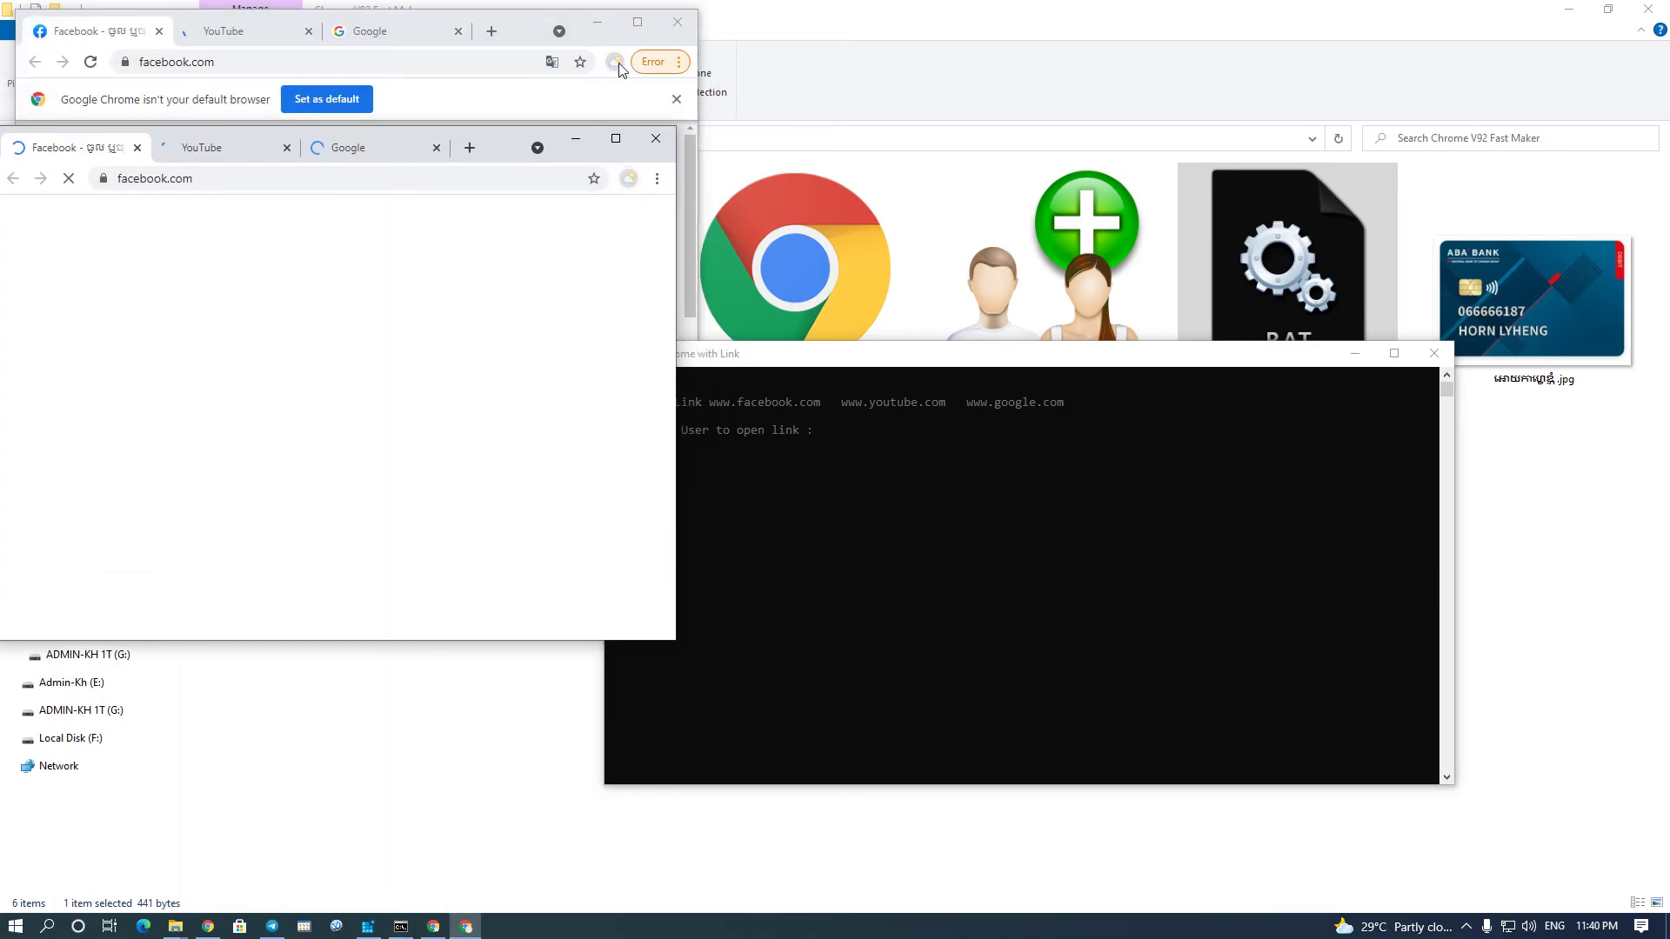
pyautogui.click(615, 61)
pyautogui.click(677, 22)
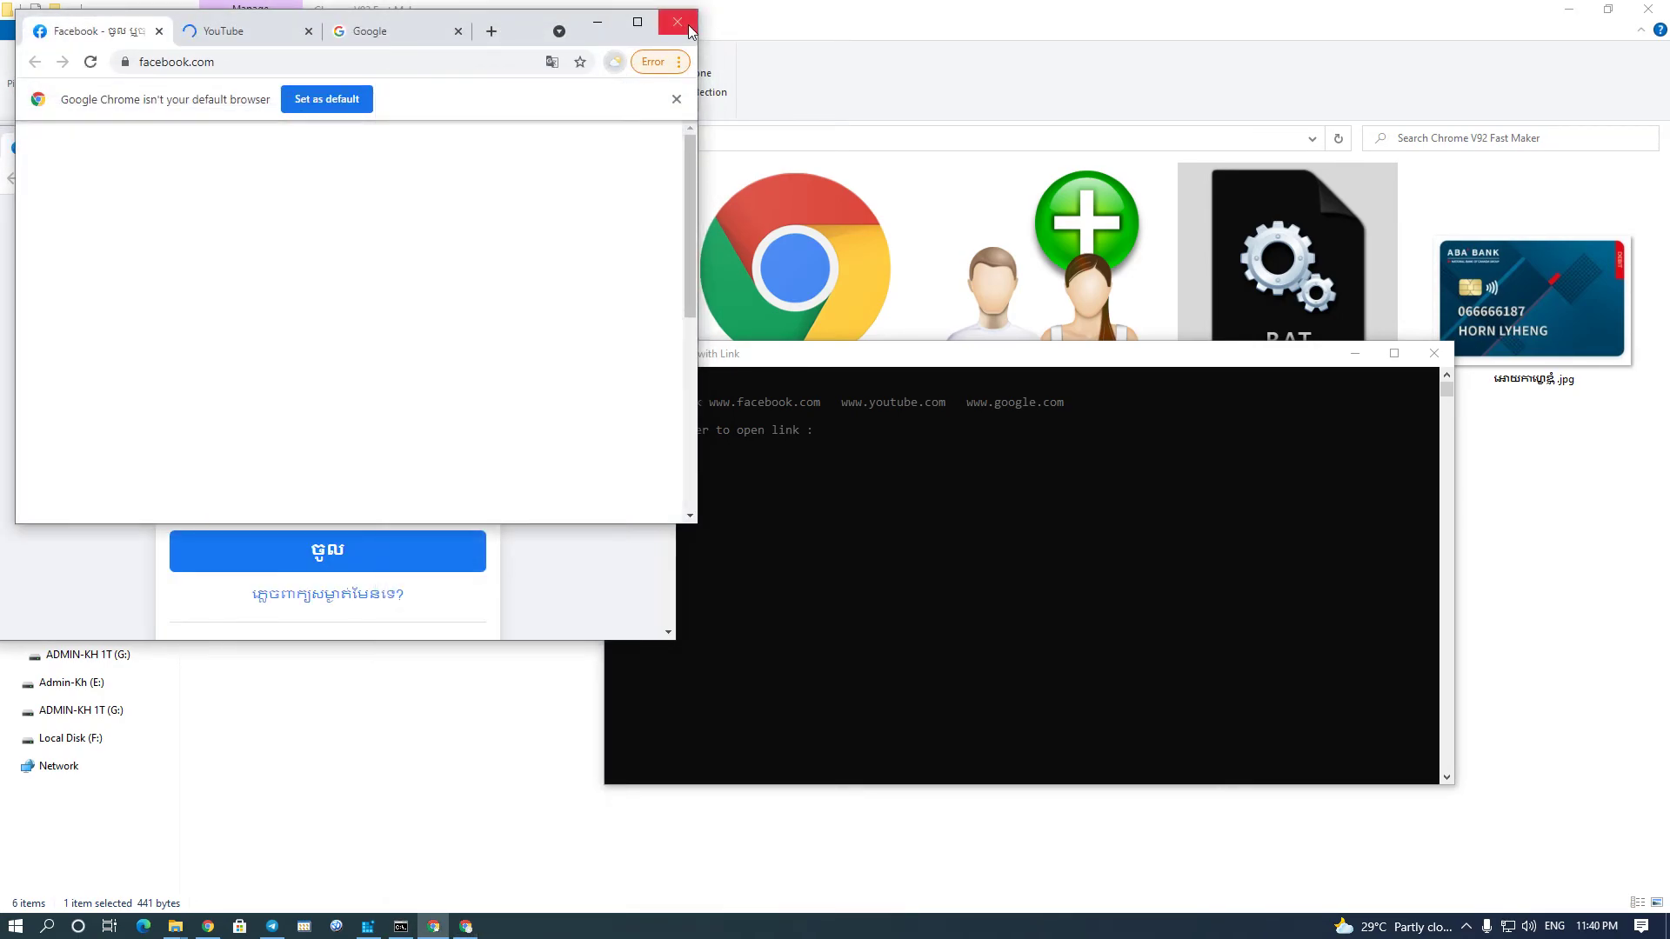
pyautogui.click(660, 143)
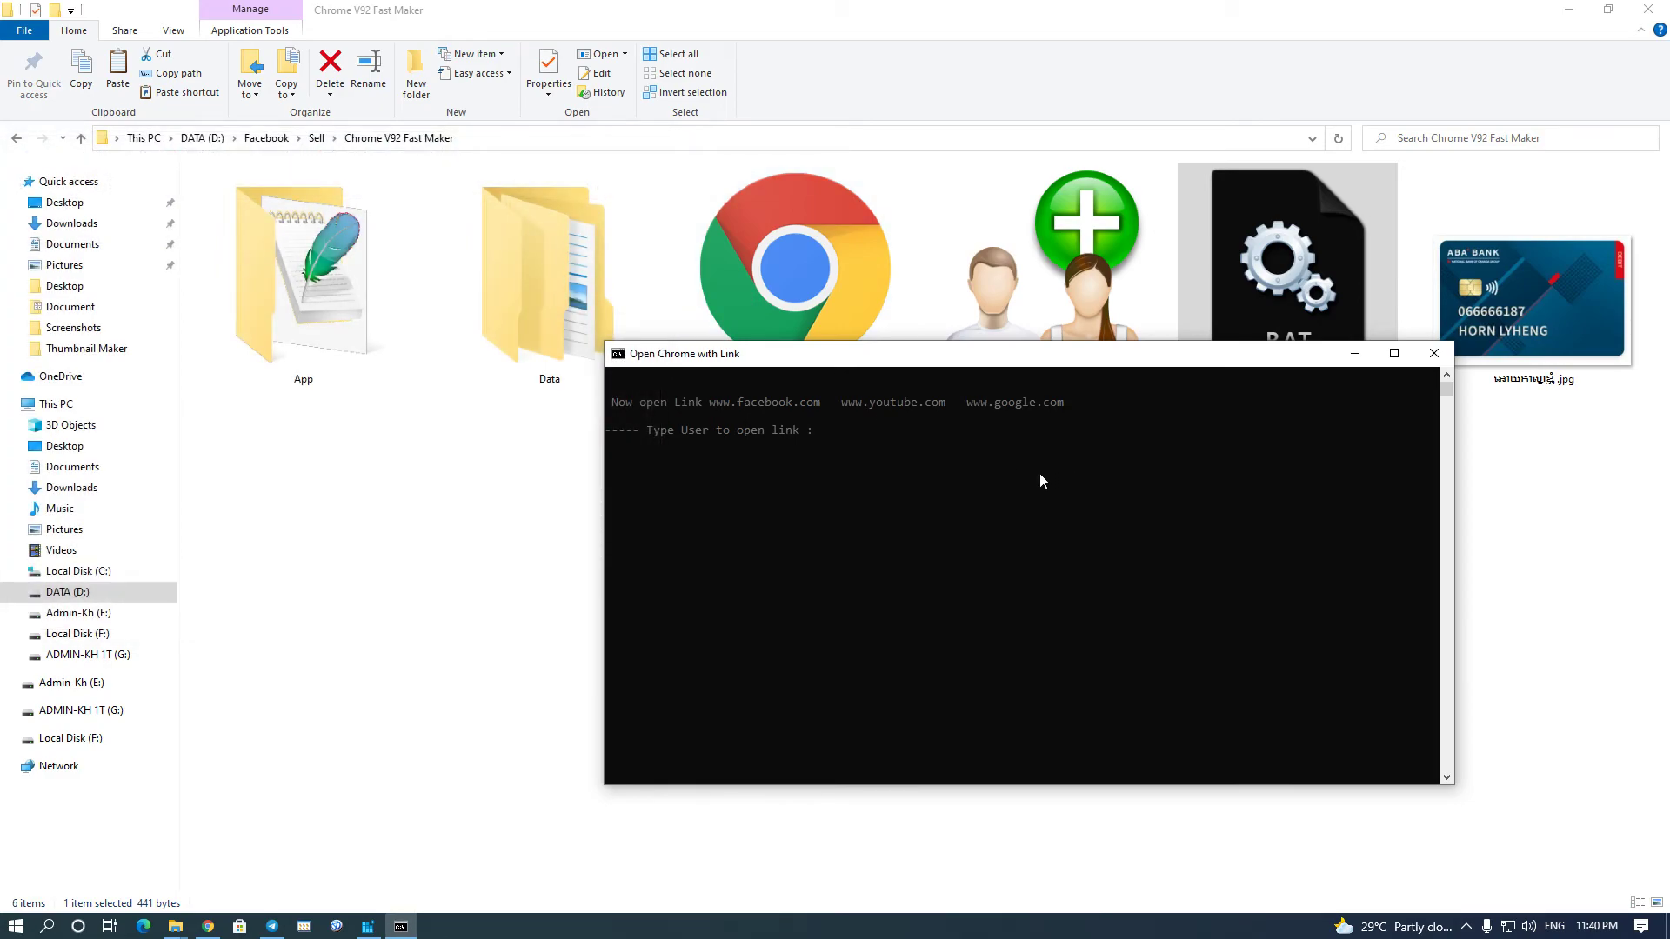
# - Open the links with user 6, and close both the browser window and the link-opening script
pyautogui.write('6')
pyautogui.press('Return')
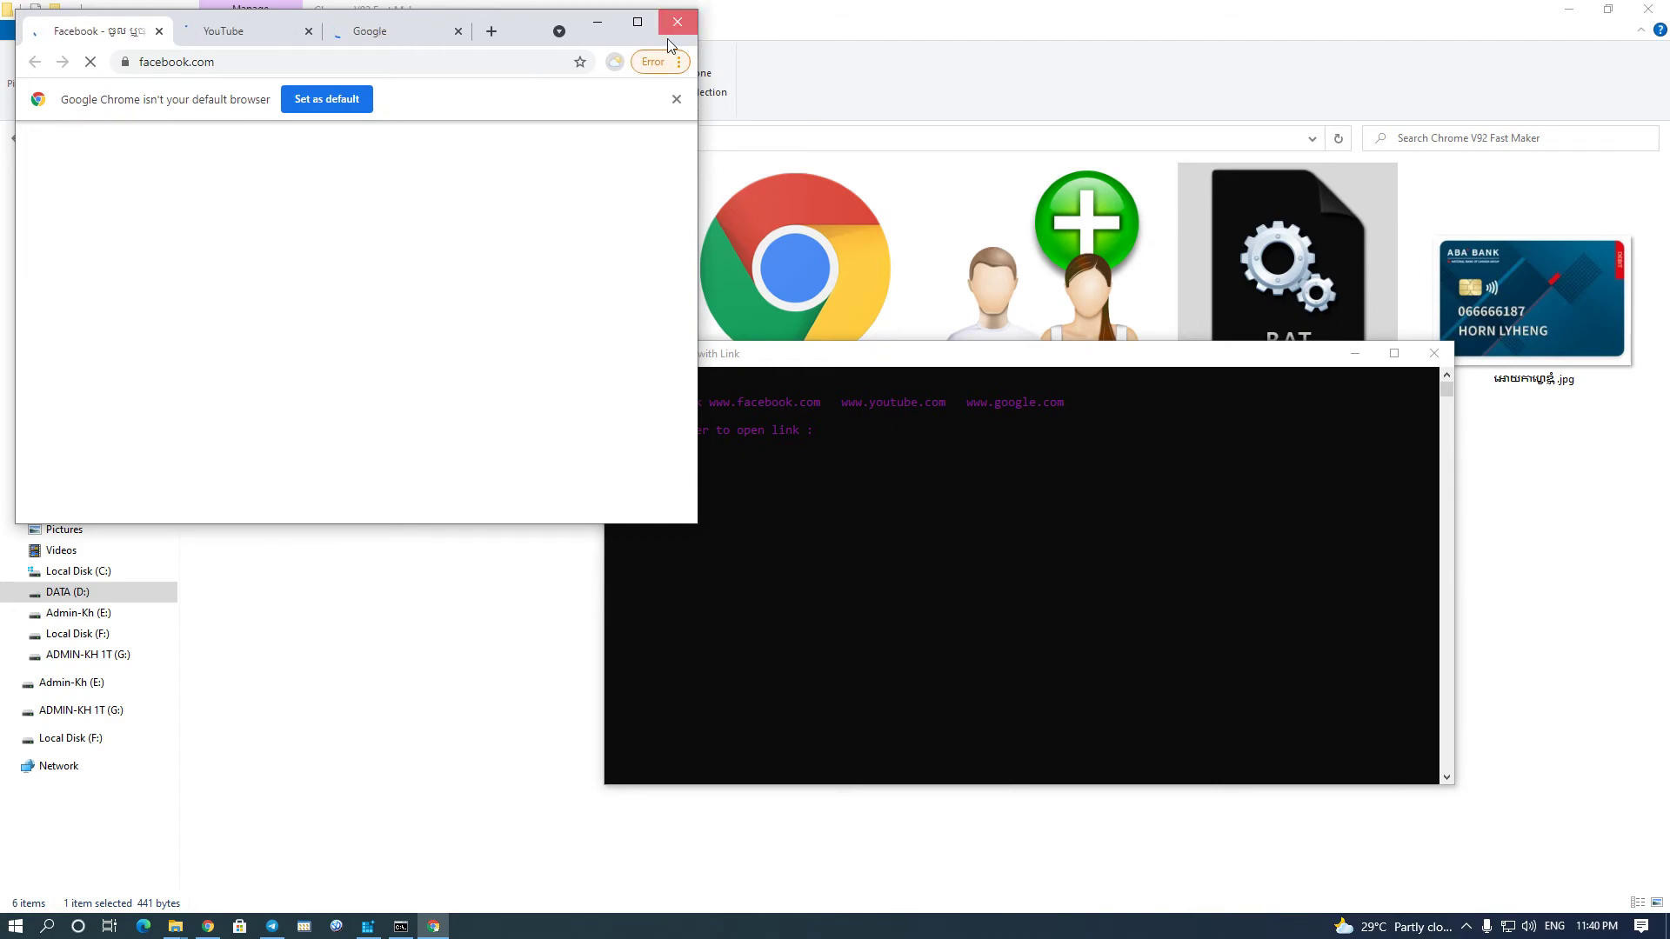
pyautogui.click(667, 29)
pyautogui.moveTo(860, 370); pyautogui.dragTo(736, 381)
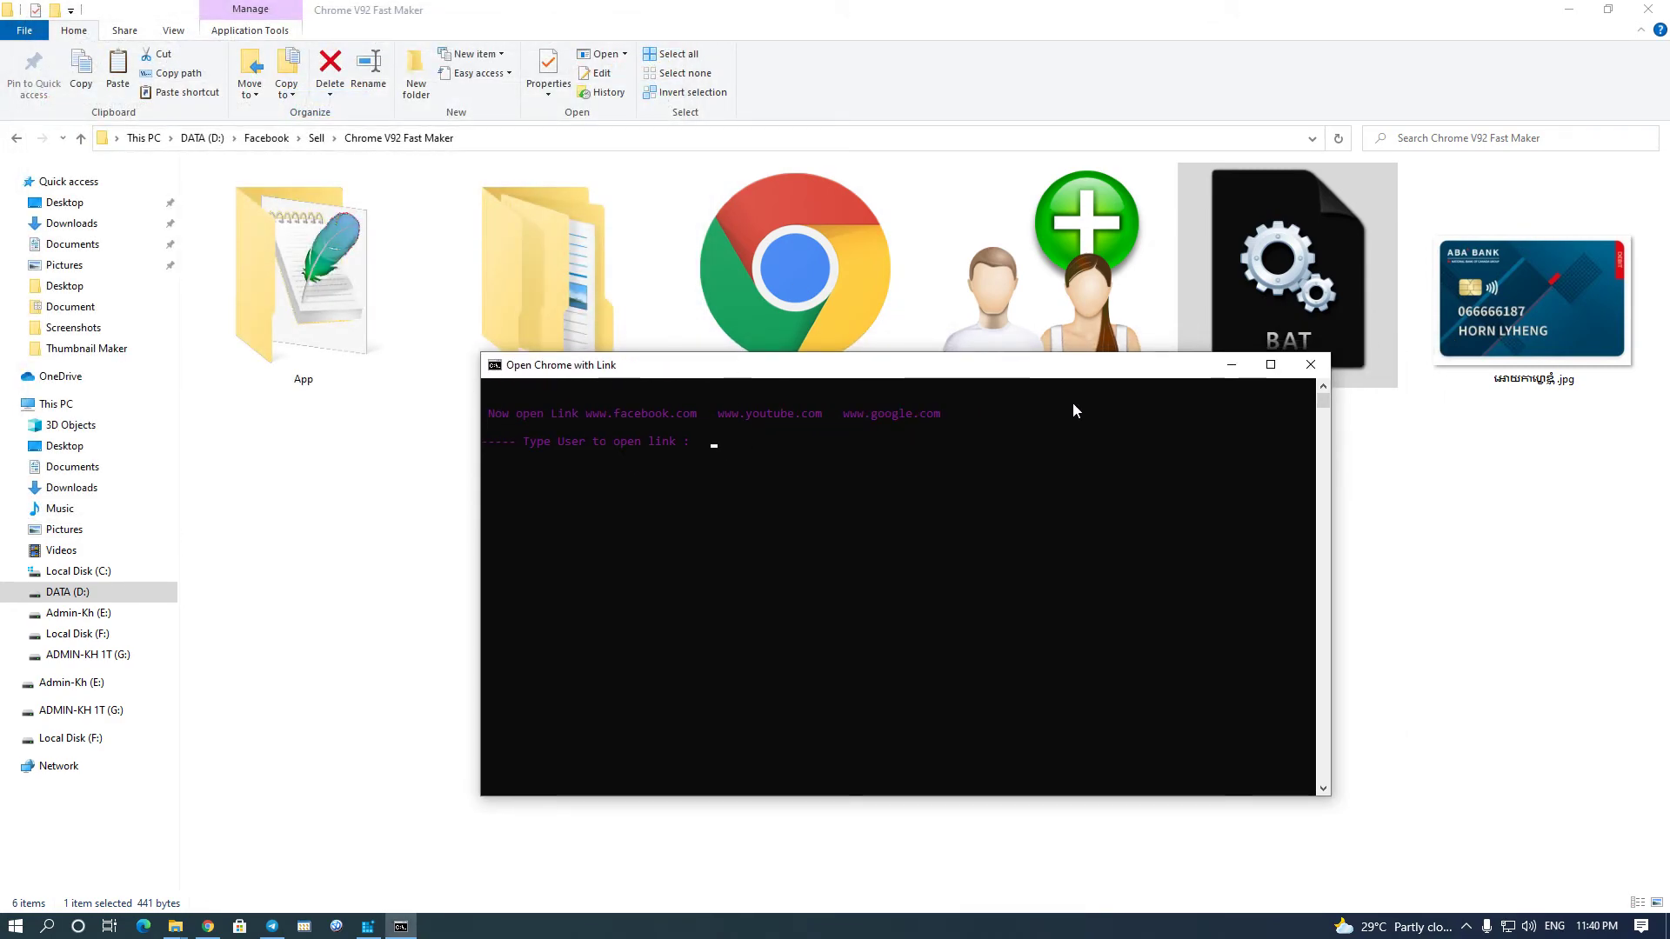
pyautogui.click(1310, 364)
pyautogui.doubleClick(1287, 305)
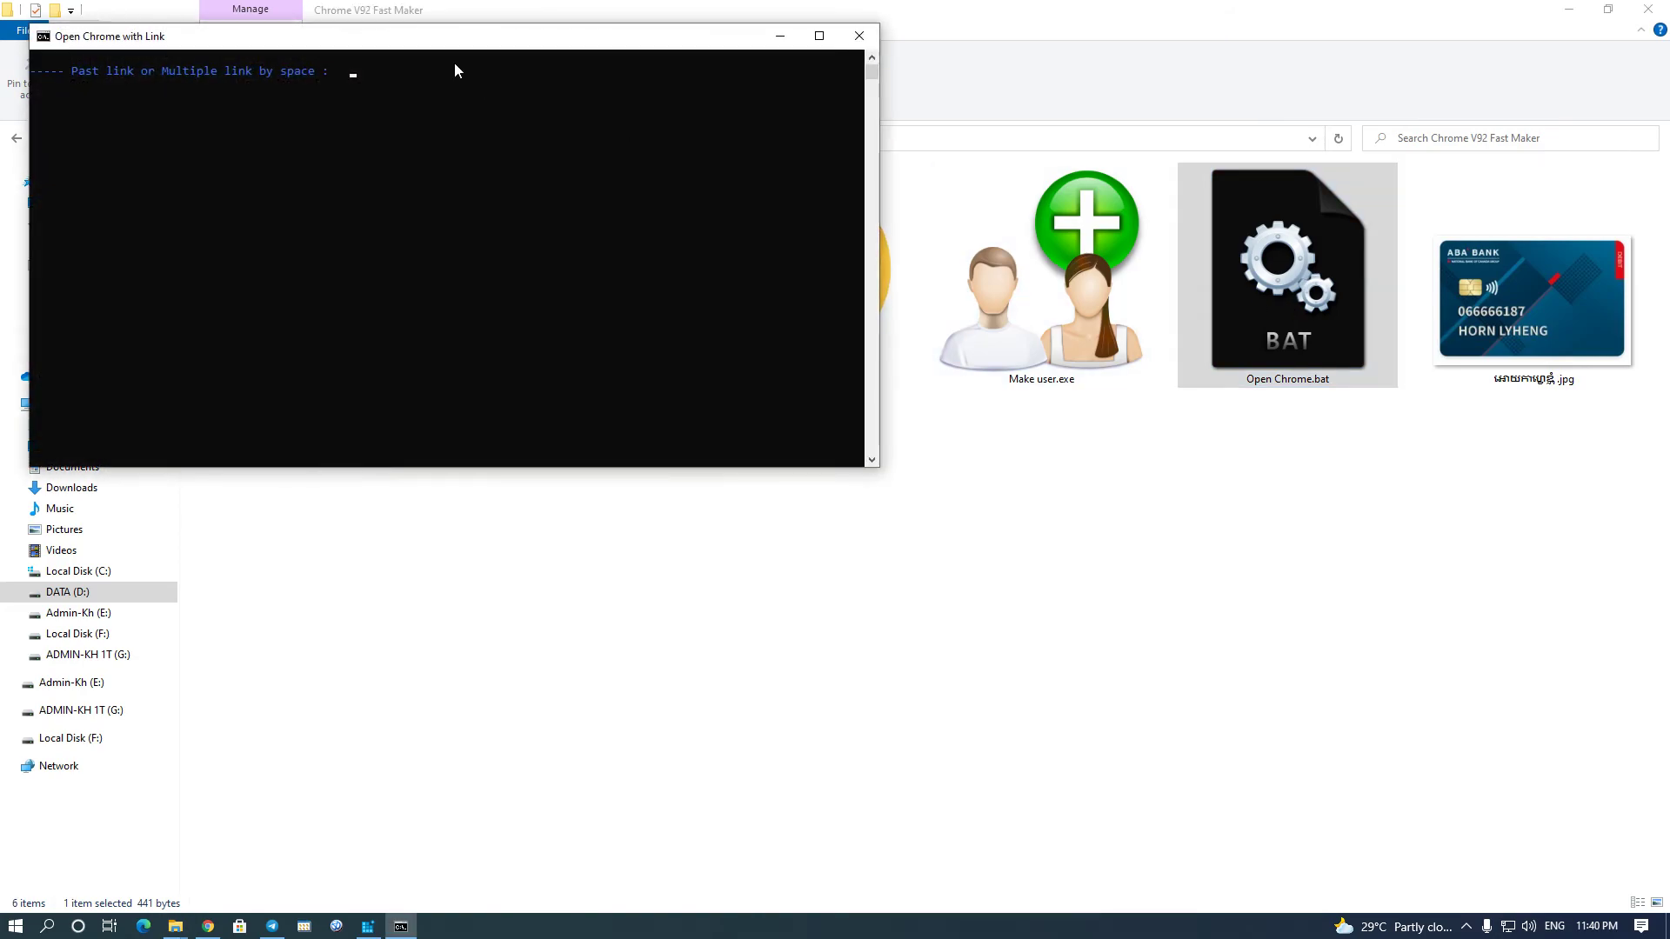
pyautogui.moveTo(438, 42); pyautogui.dragTo(905, 435)
pyautogui.click(1329, 429)
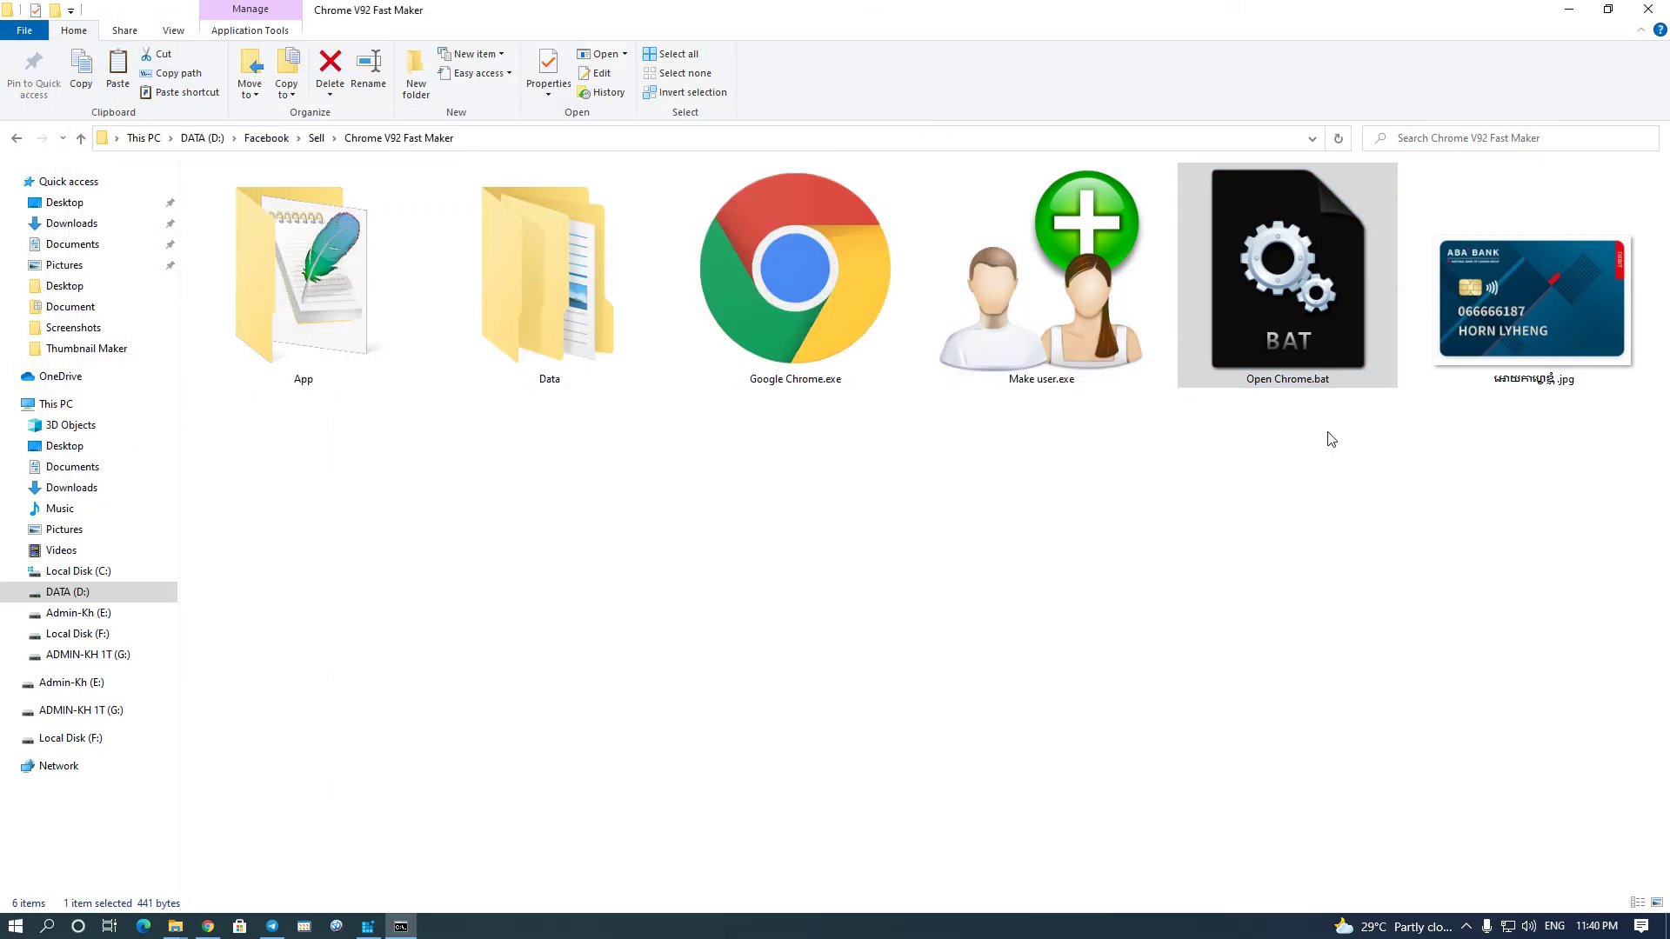